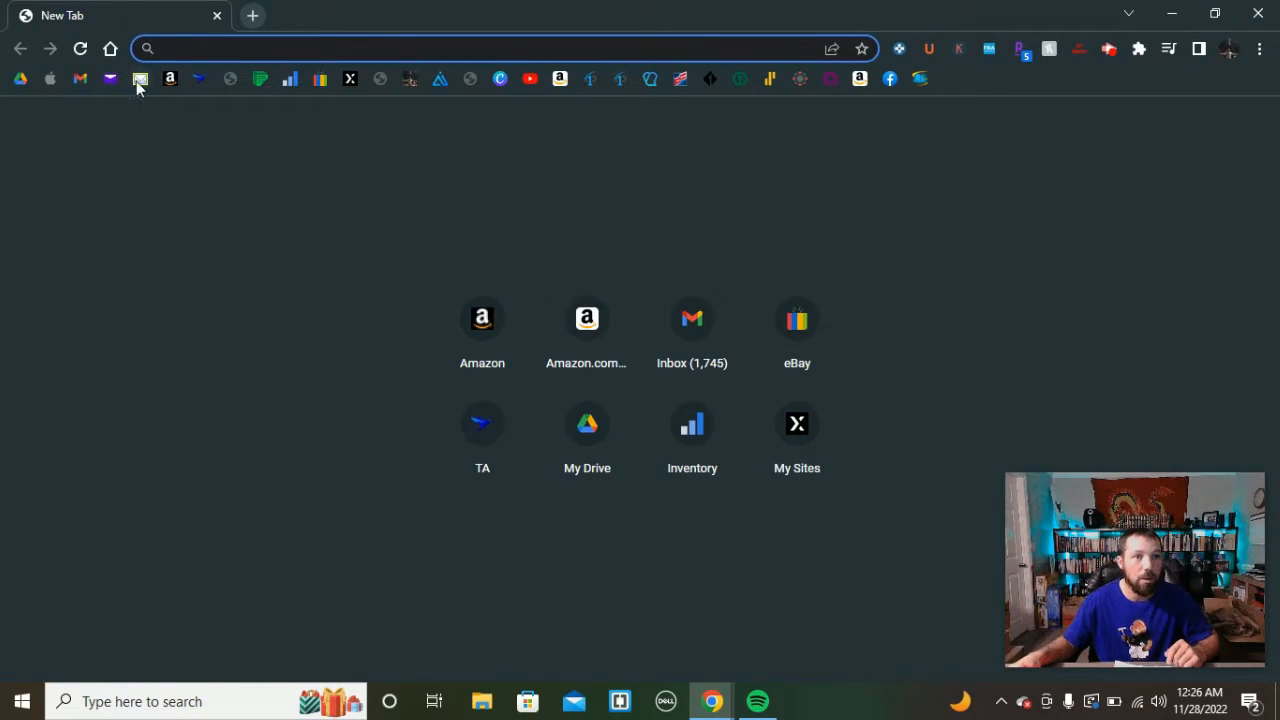
# Open the Triggers Admin Panel, sign in with the account username and password, and dismiss the offer to save the password.
pyautogui.click(230, 80)
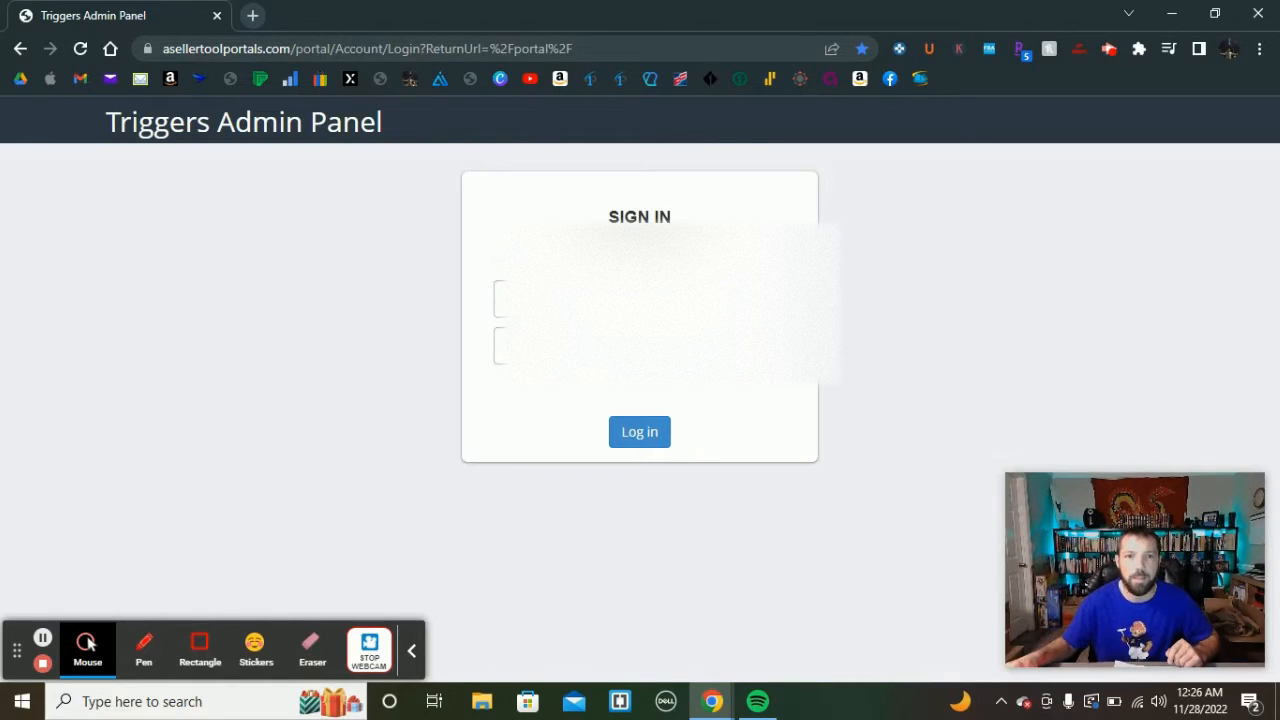
pyautogui.click(640, 299)
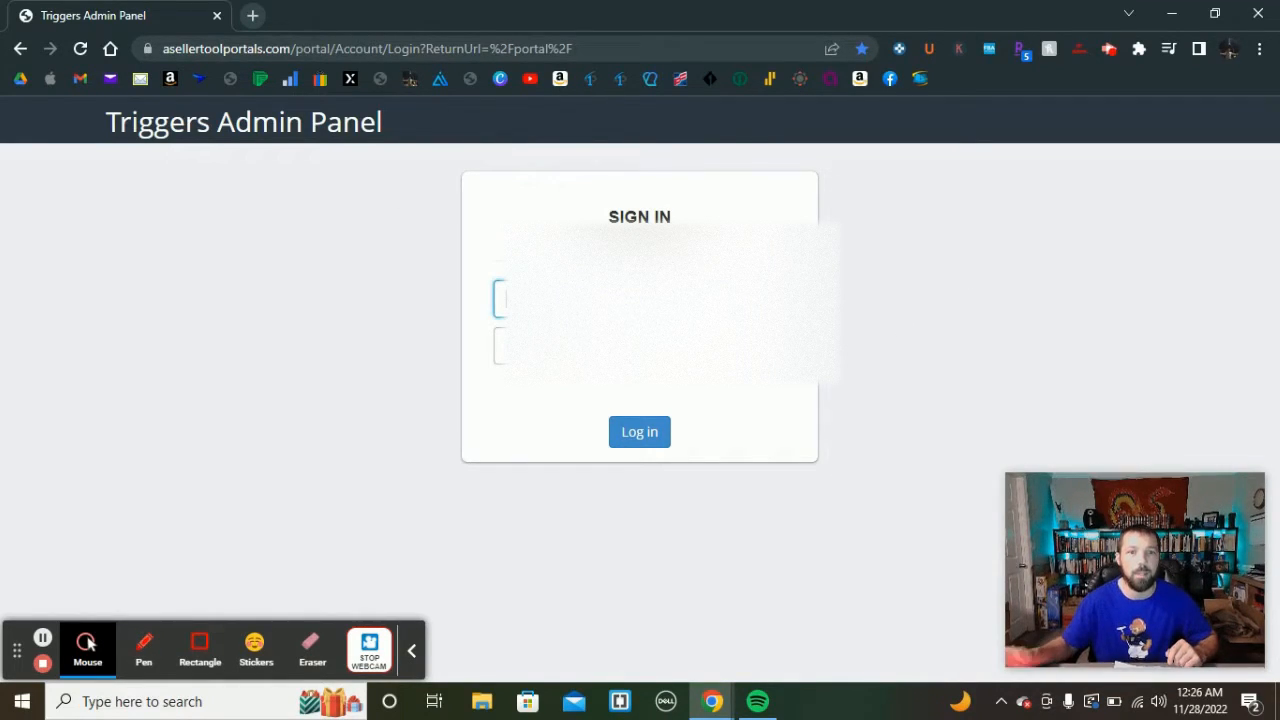
pyautogui.click(640, 346)
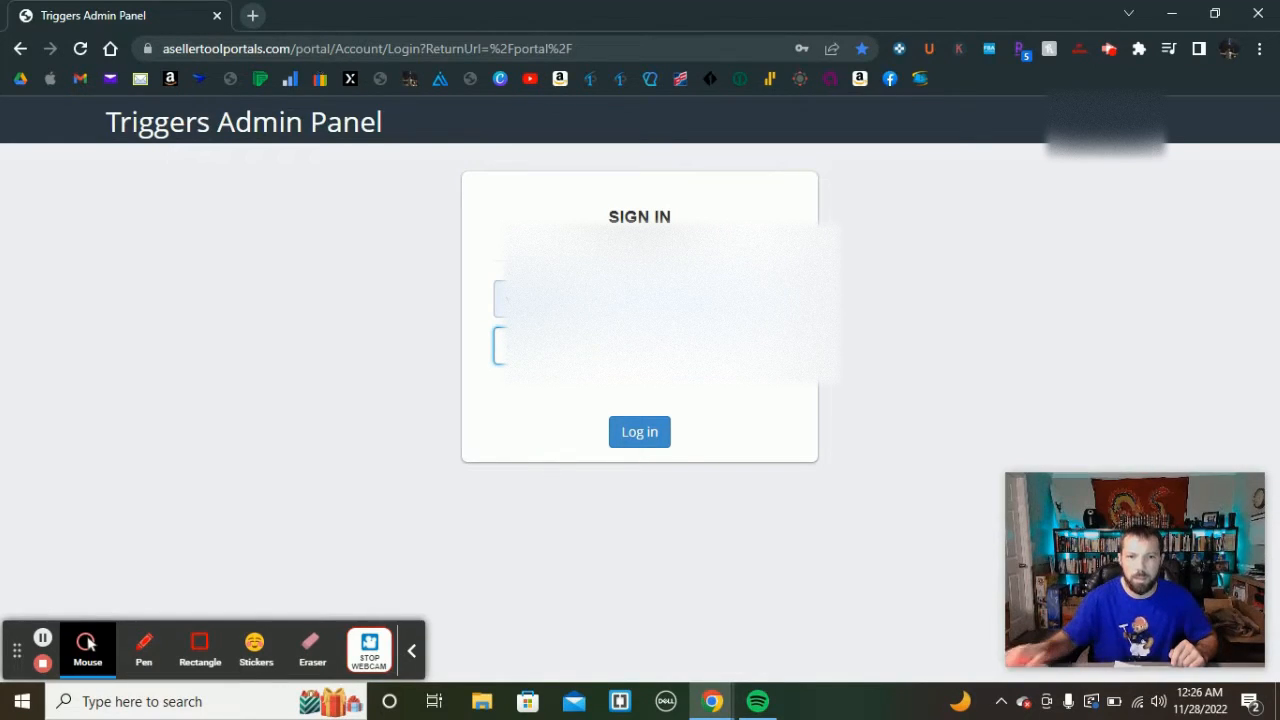
pyautogui.click(654, 433)
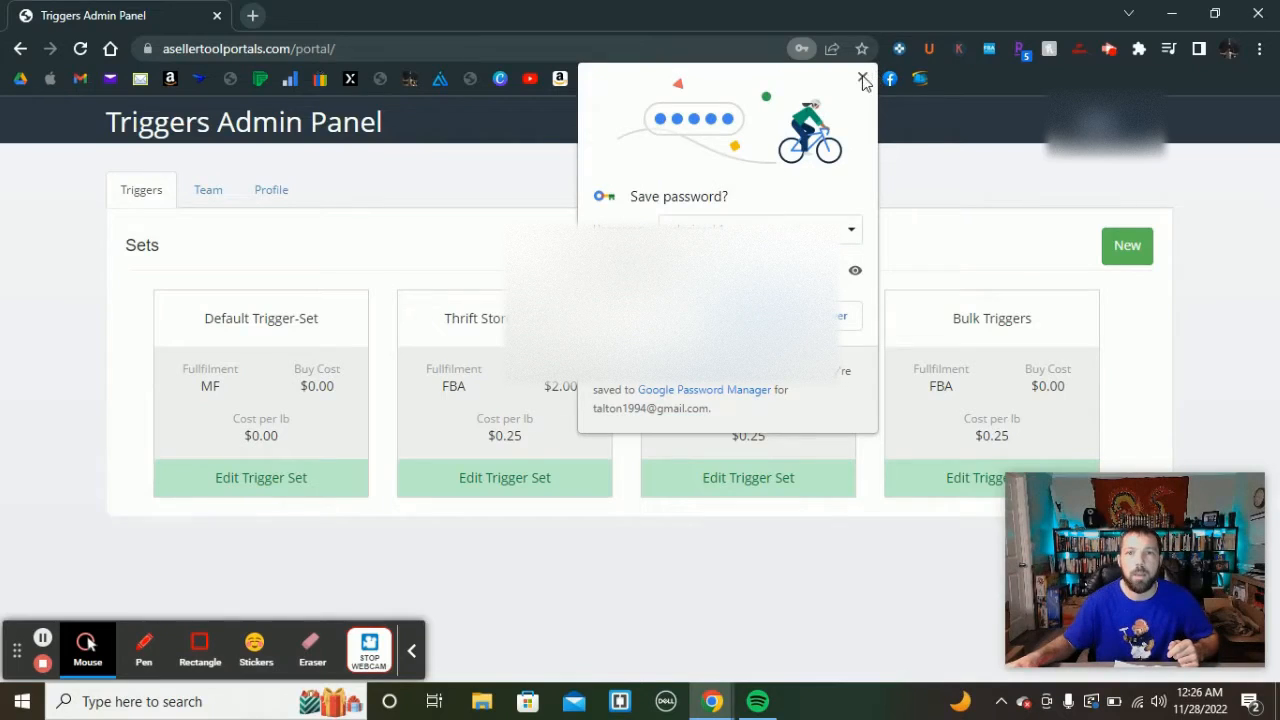
pyautogui.click(861, 78)
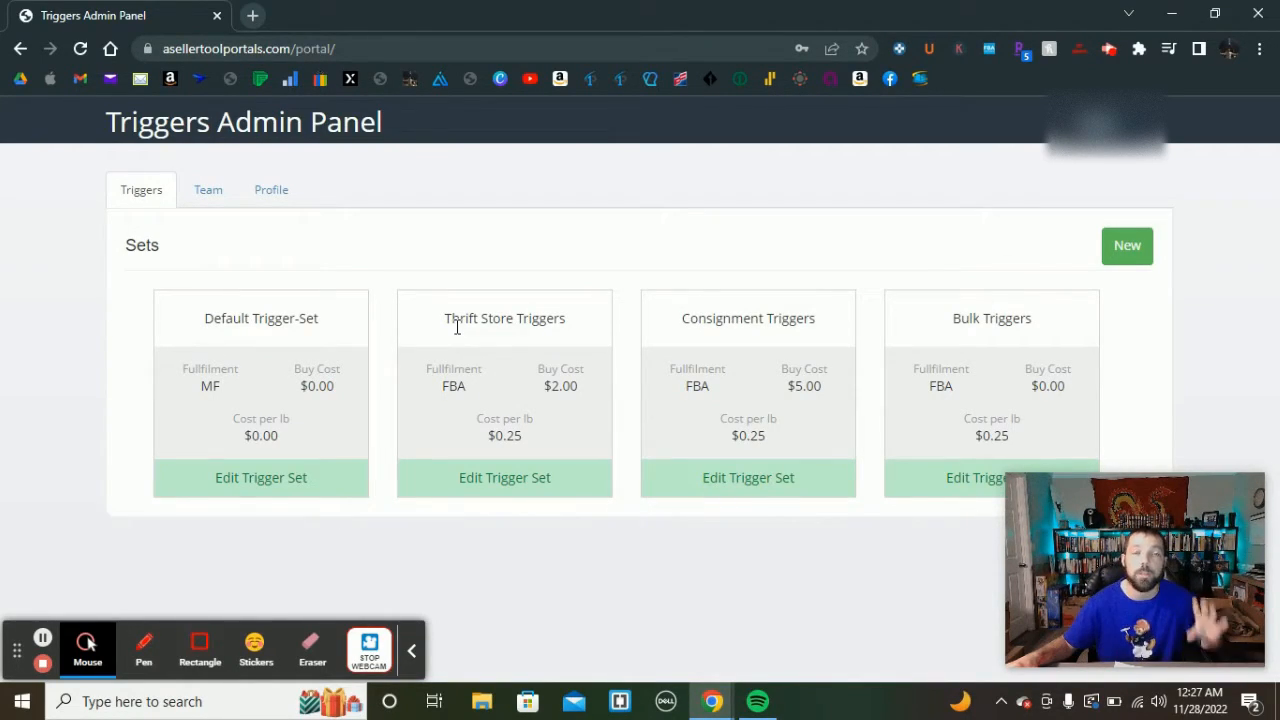
# Open the Thrift Store Triggers set for editing.
pyautogui.click(526, 483)
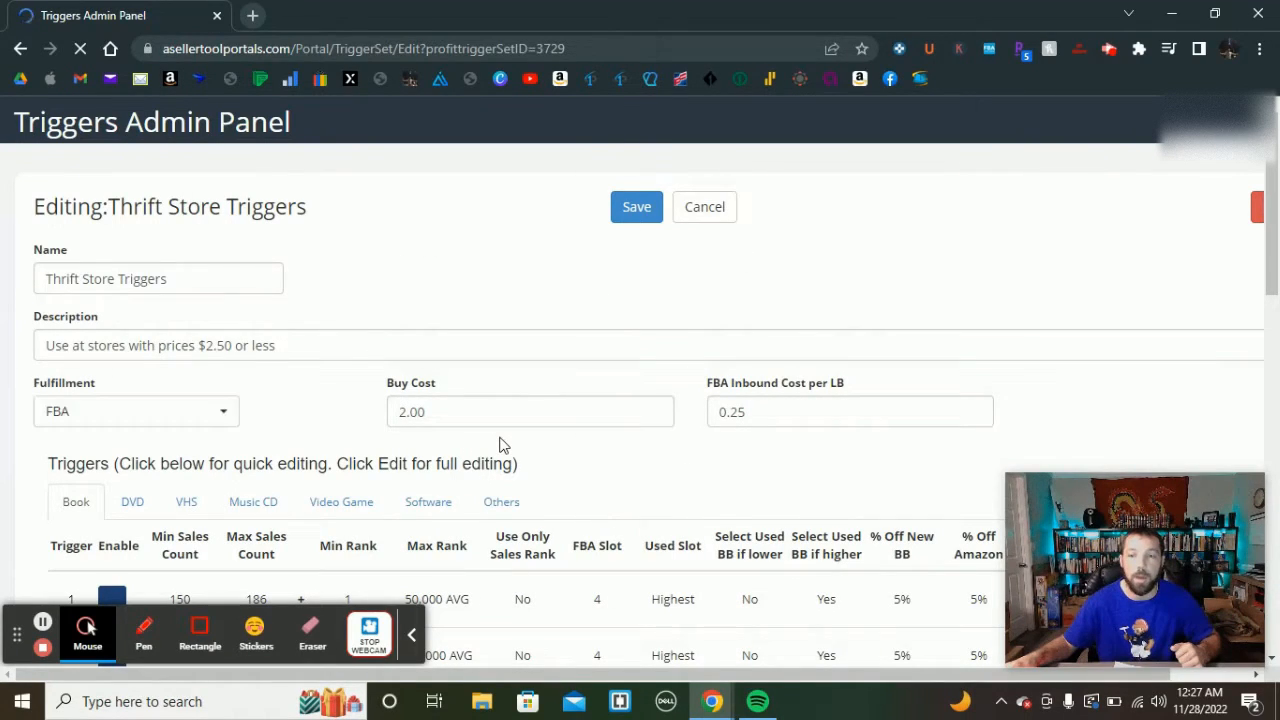
pyautogui.scroll(-1, 463, 406)
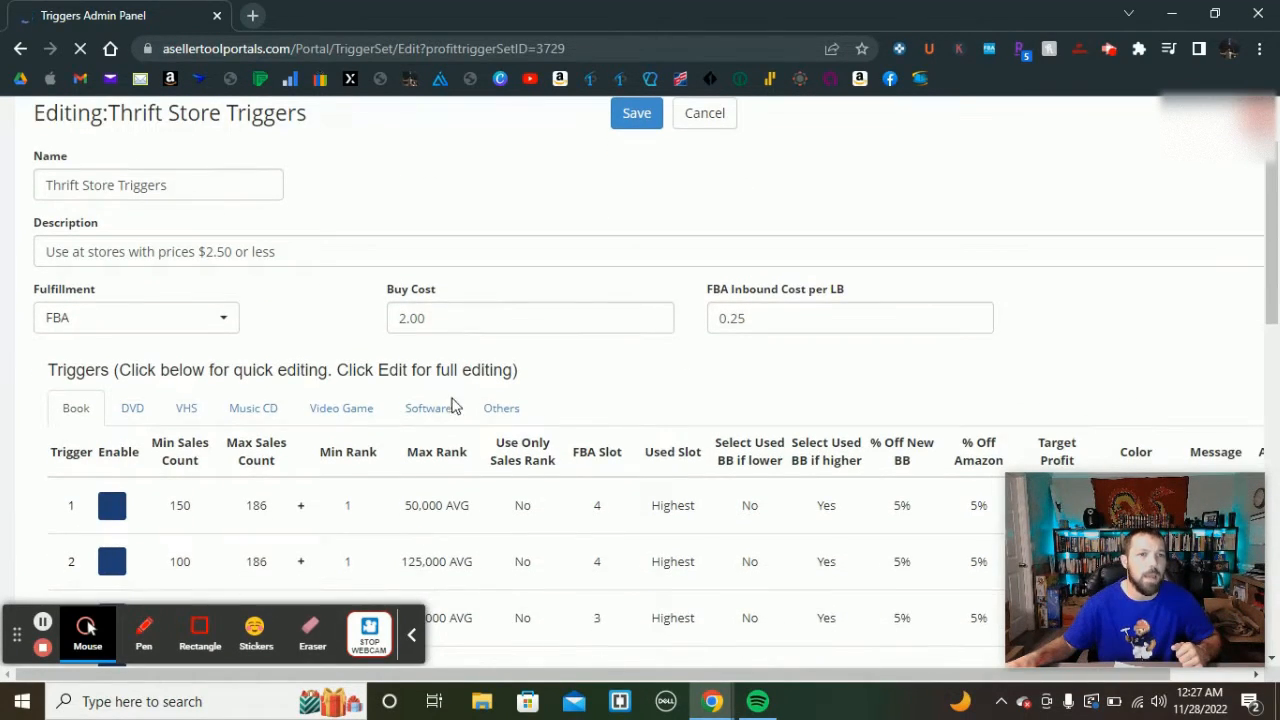
pyautogui.scroll(-1, 305, 445)
pyautogui.scroll(1, 297, 430)
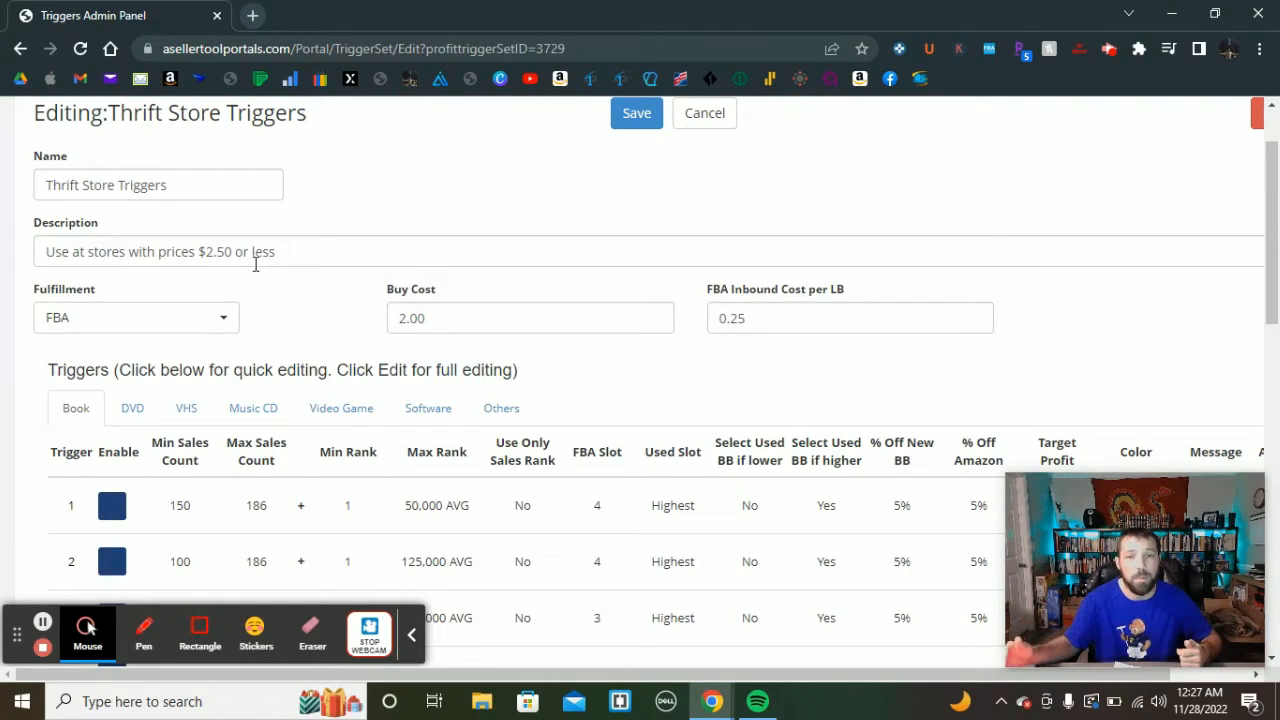
# Examine the buy cost and the FBA inbound cost per pound of the Thrift Store Triggers set.
pyautogui.click(427, 318)
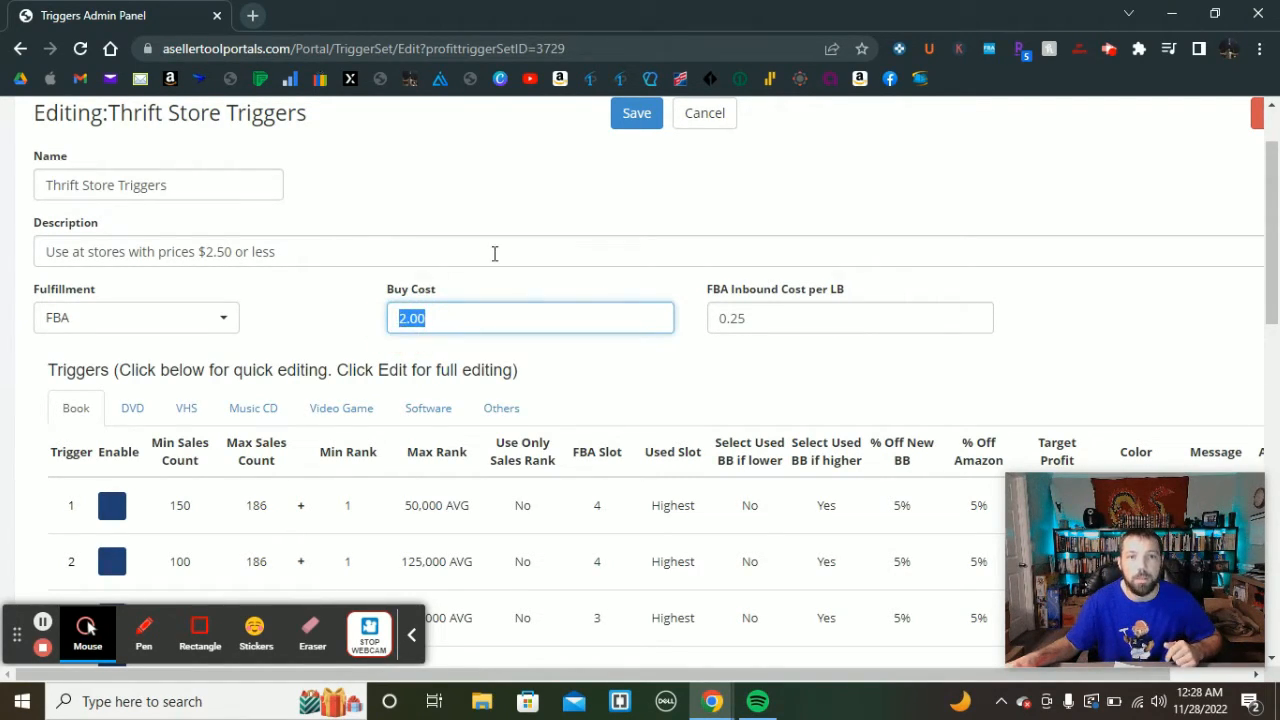
pyautogui.click(480, 280)
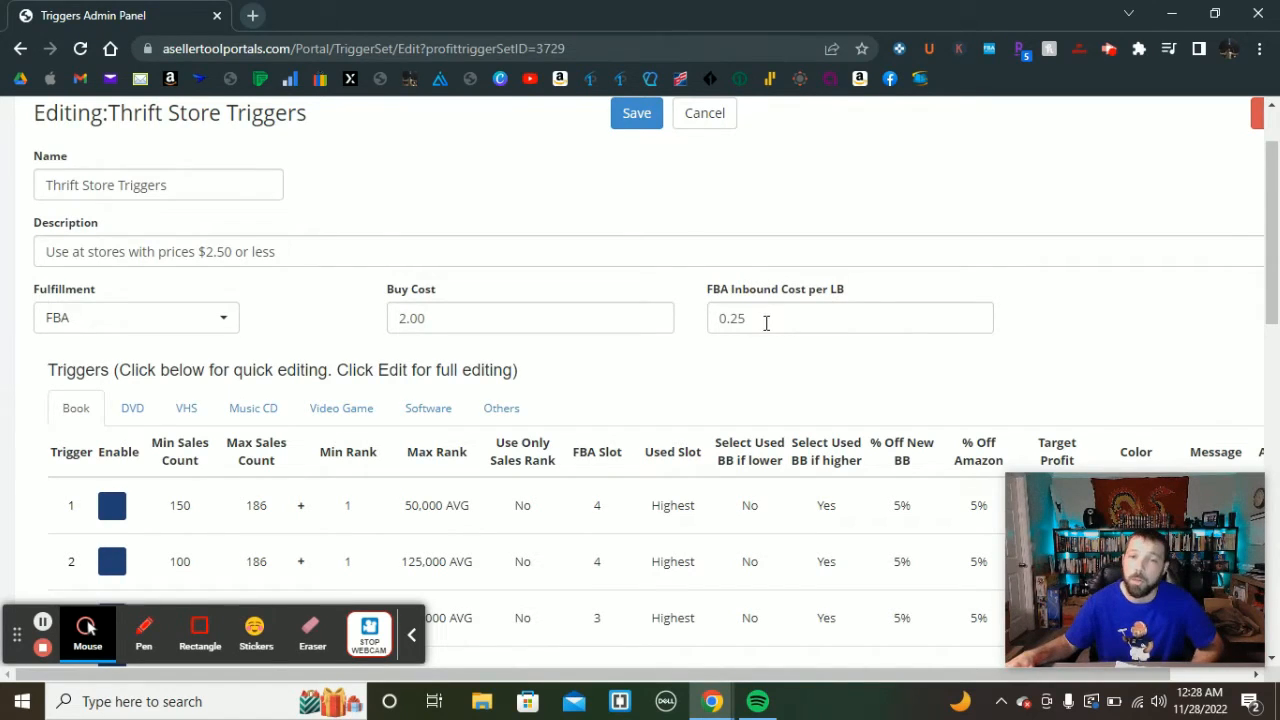
pyautogui.moveTo(766, 320); pyautogui.dragTo(718, 322)
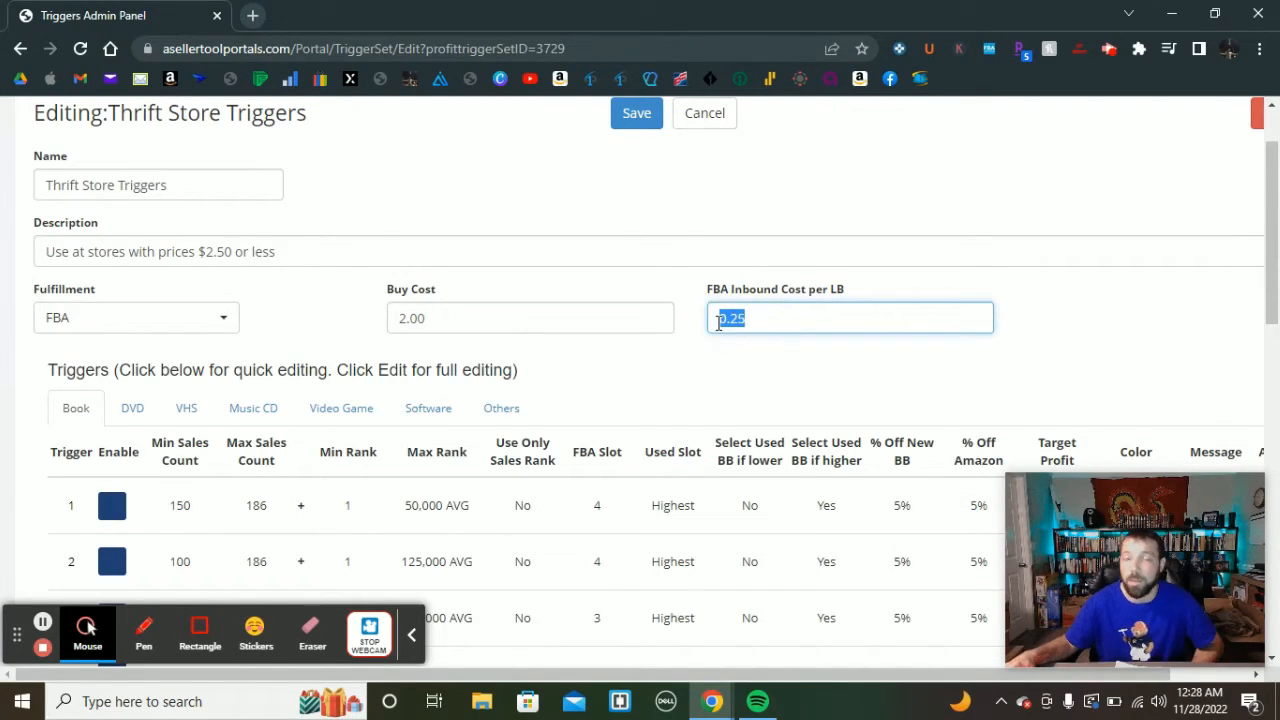
pyautogui.click(788, 352)
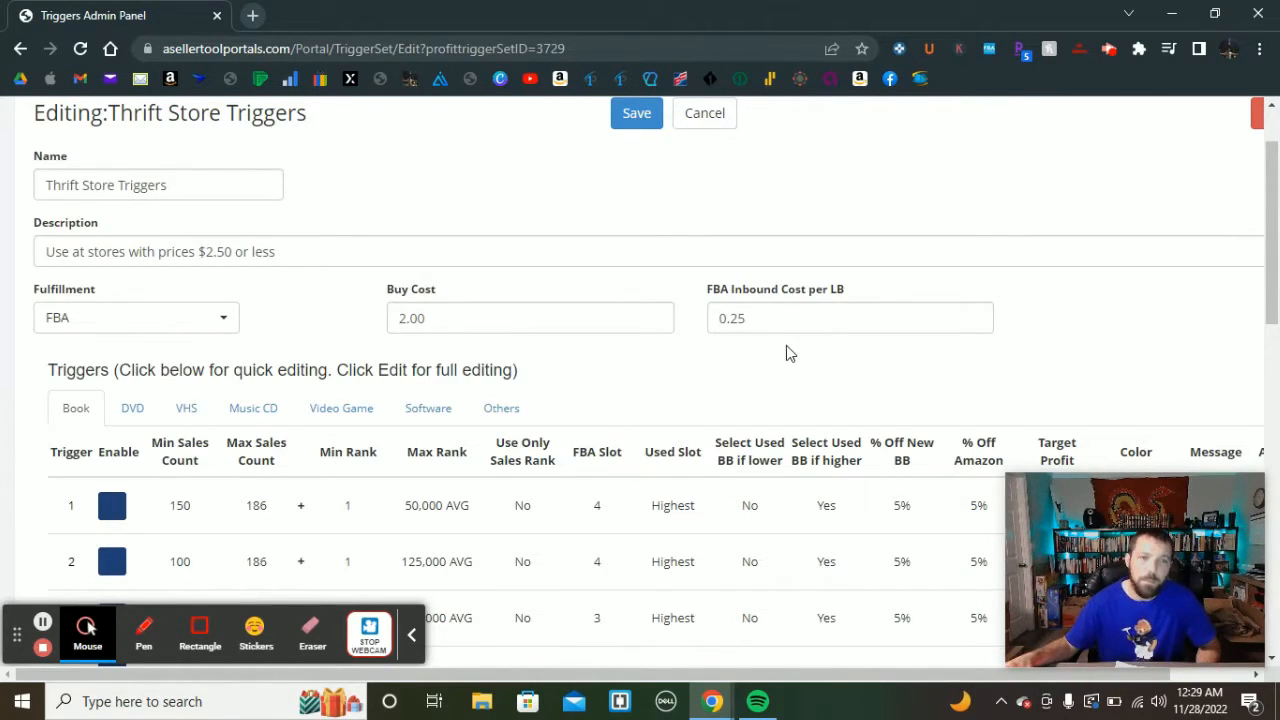
# Show the DVD category's triggers and look through all rows of the list.
pyautogui.scroll(-1, 608, 306)
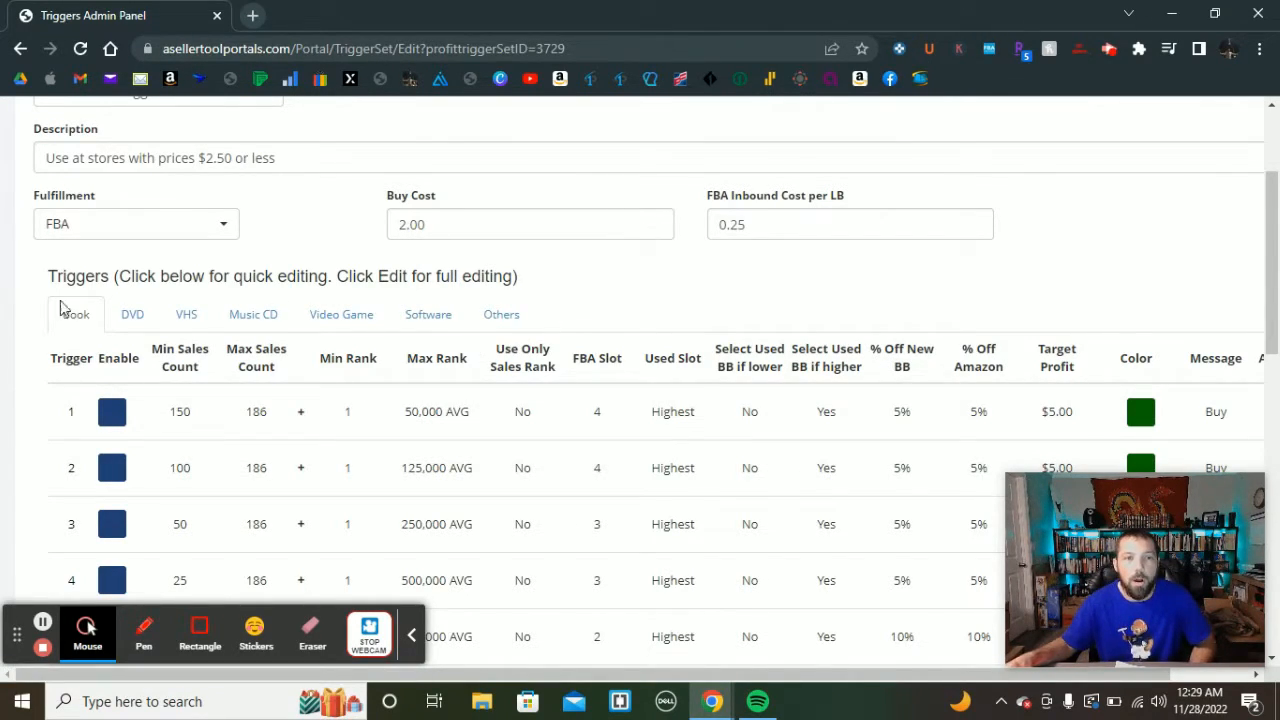
pyautogui.click(133, 322)
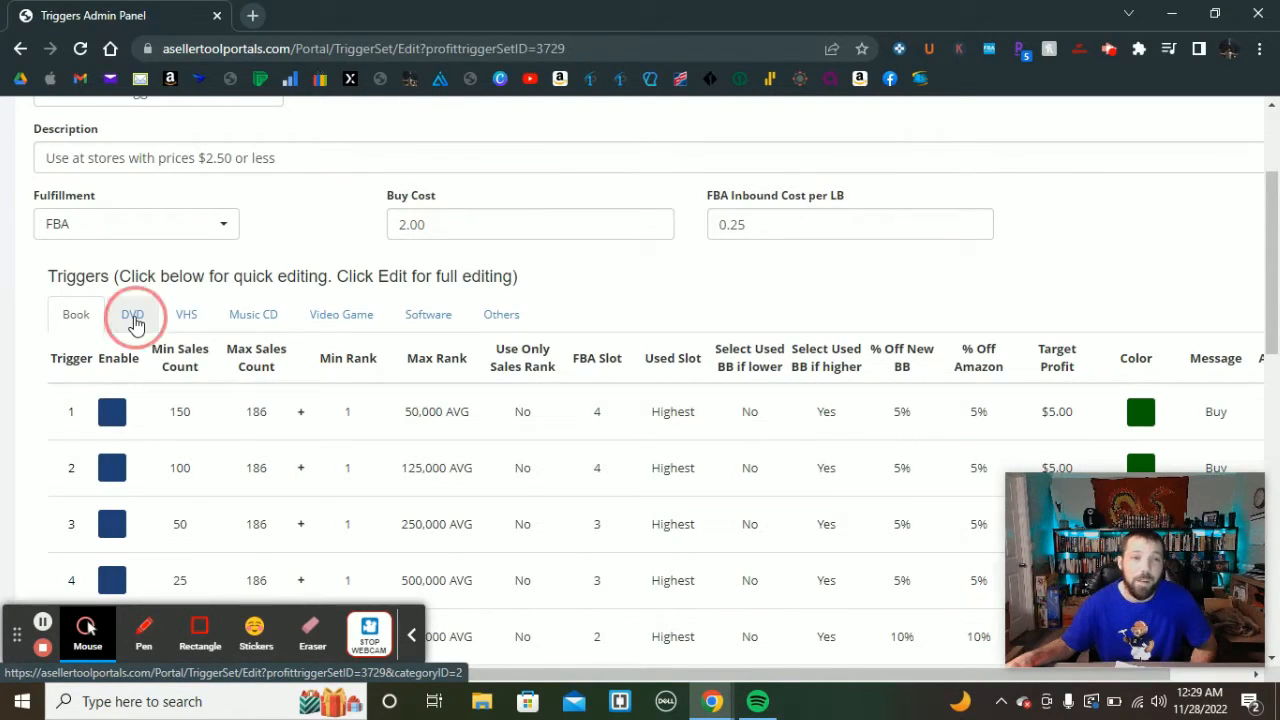
pyautogui.scroll(-3, 228, 413)
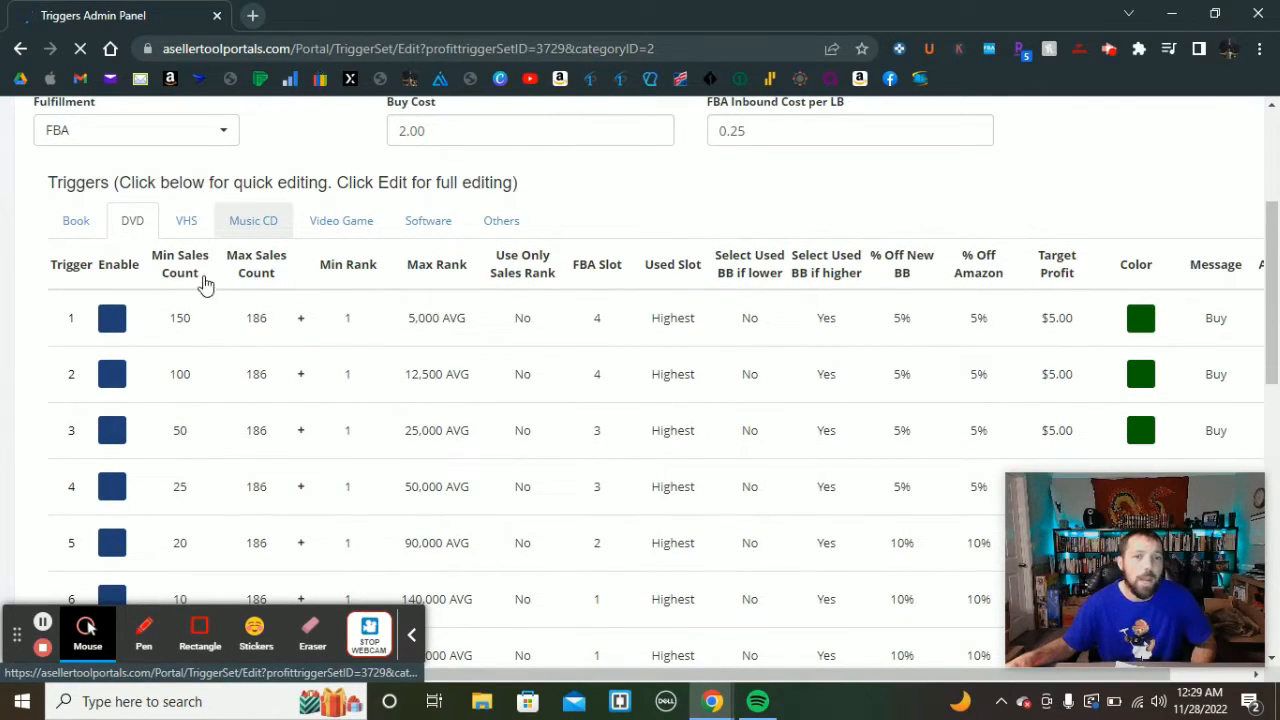
pyautogui.scroll(-1, 292, 332)
pyautogui.scroll(-1, 292, 332)
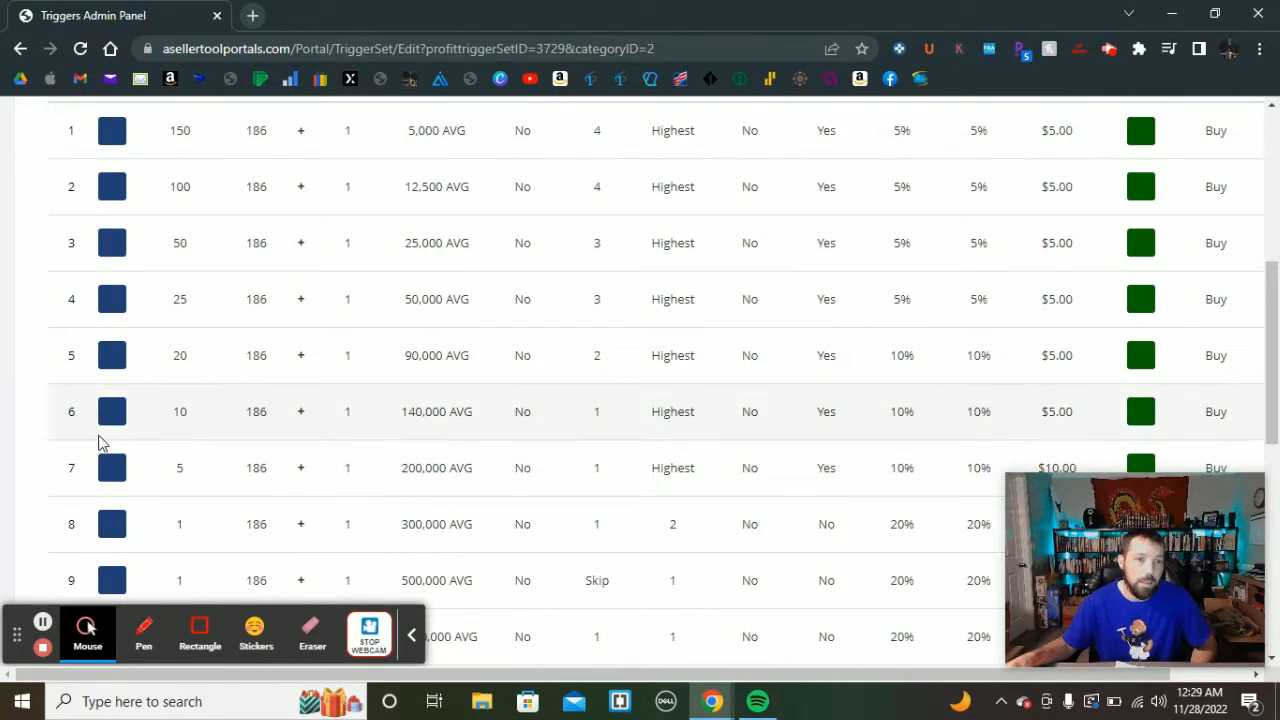
pyautogui.scroll(-1, 107, 467)
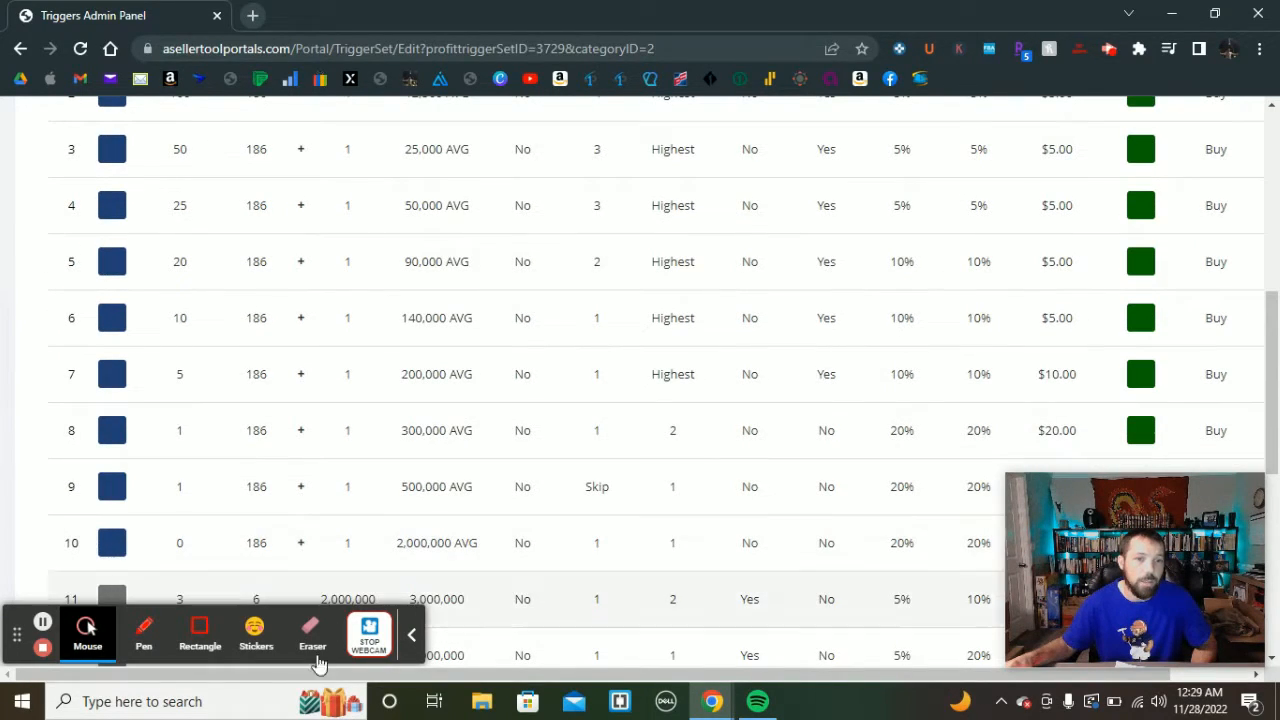
pyautogui.click(411, 634)
pyautogui.scroll(1, 240, 600)
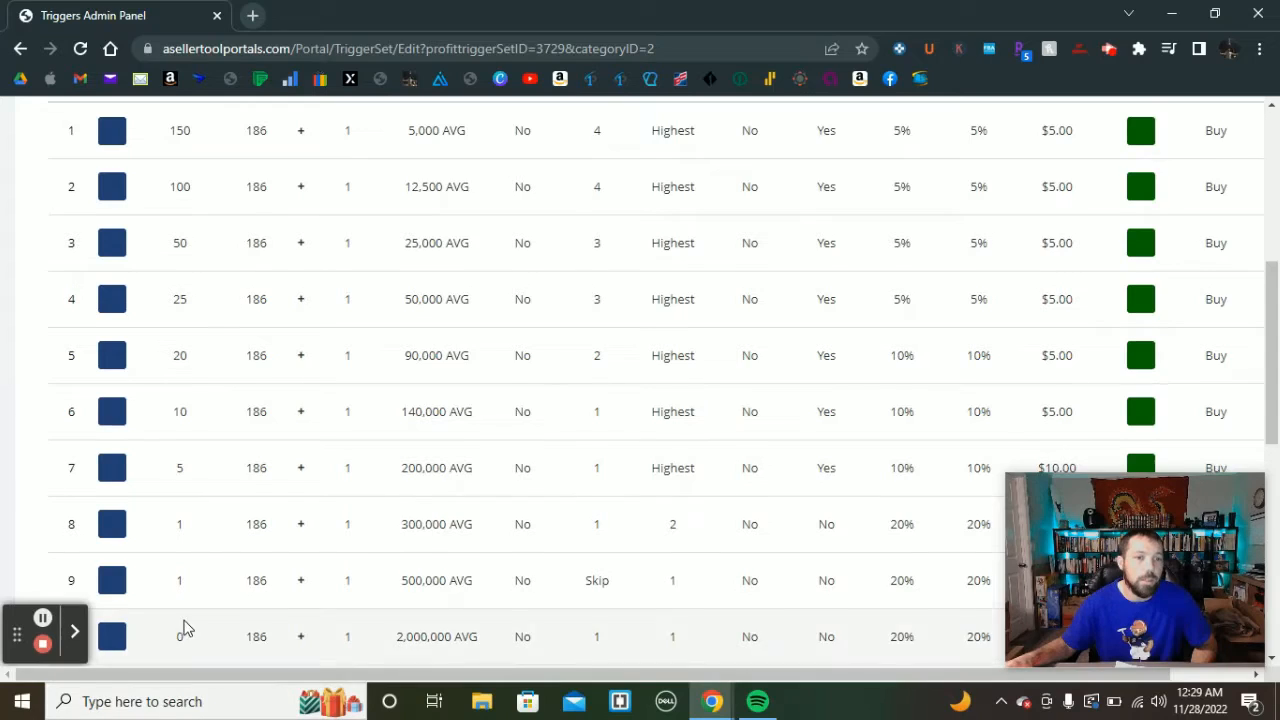
pyautogui.scroll(-1, 91, 528)
pyautogui.scroll(3, 165, 570)
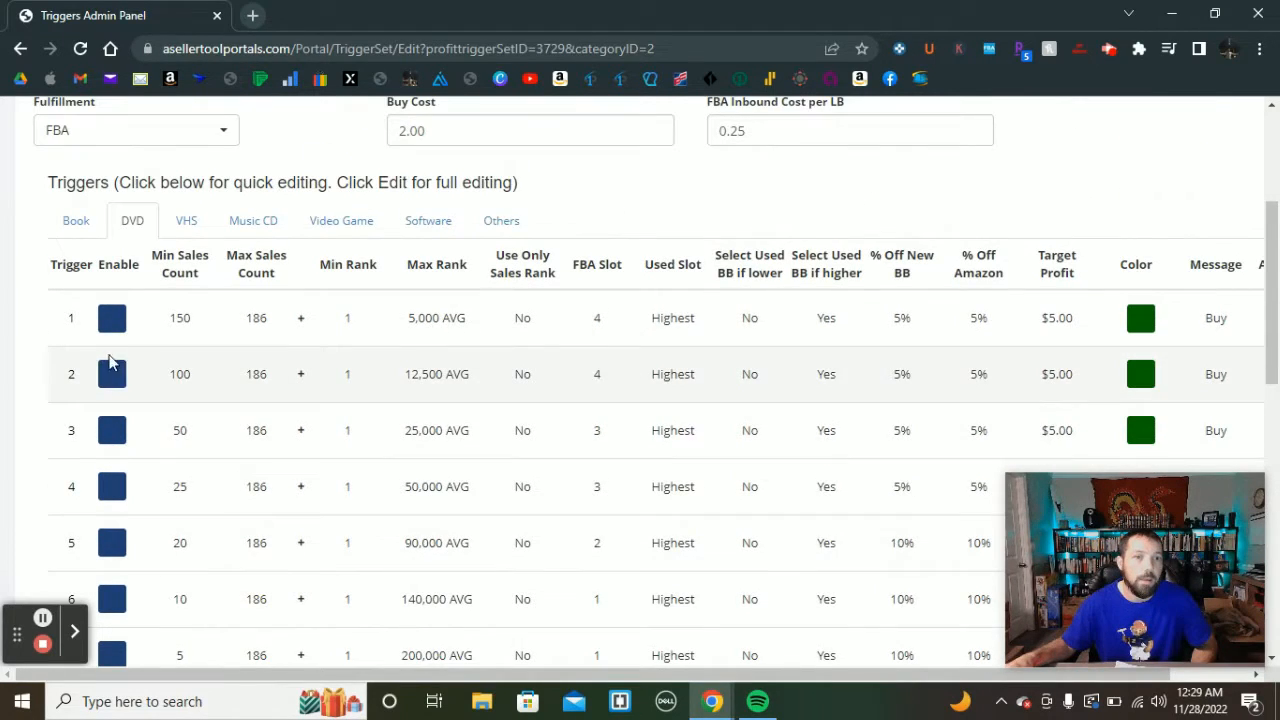
pyautogui.scroll(1, 150, 371)
pyautogui.scroll(1, 462, 433)
pyautogui.scroll(1, 464, 434)
pyautogui.scroll(-1, 480, 420)
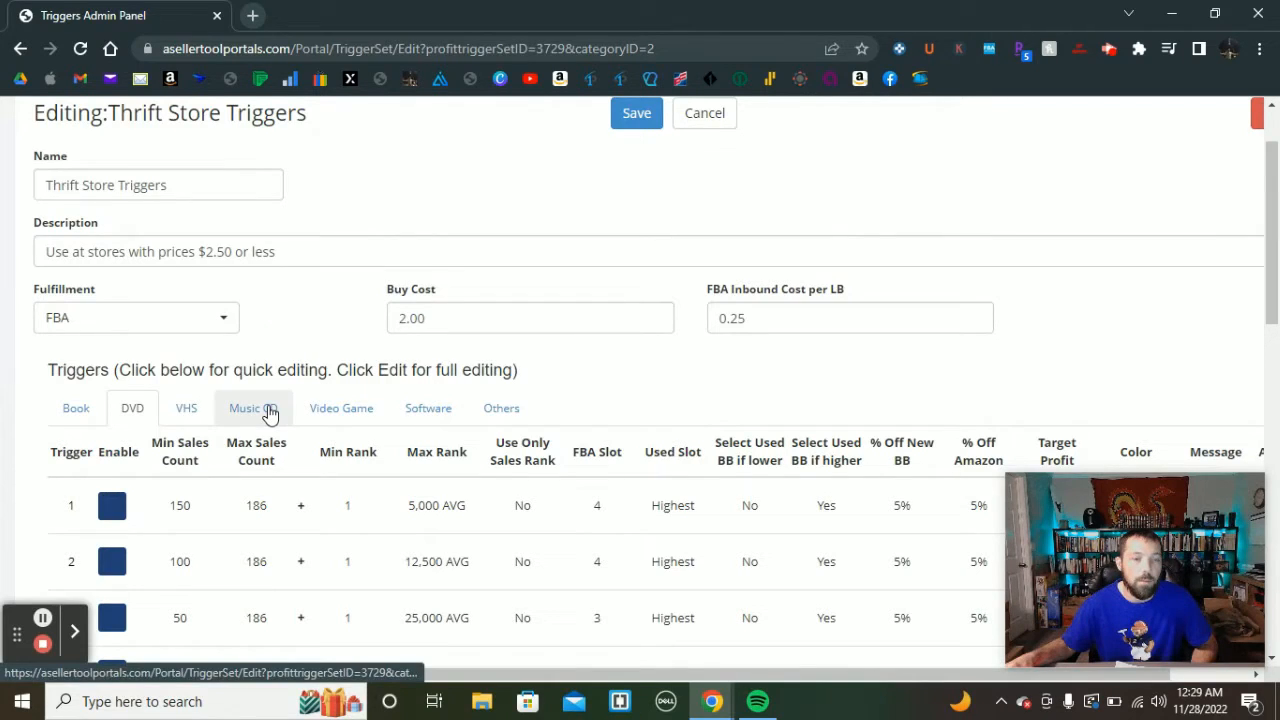
# Show the Music CD category's triggers and look through their sales counts and ranks.
pyautogui.click(268, 410)
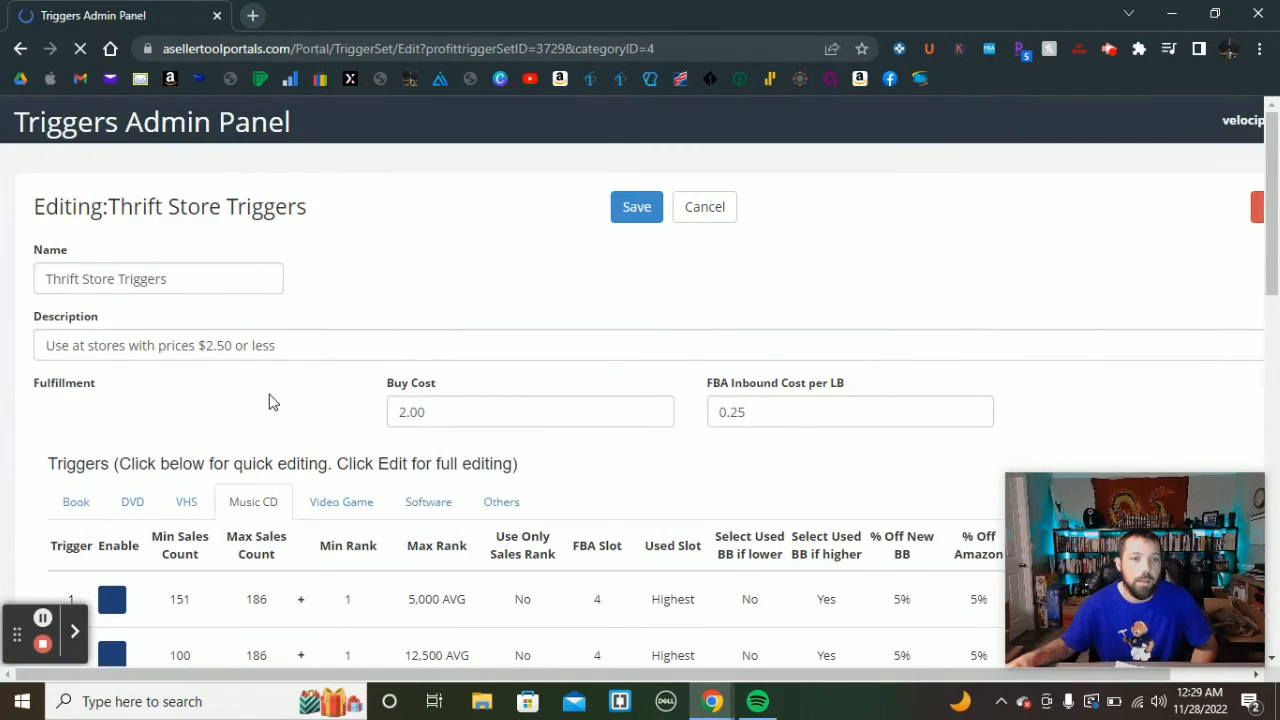
pyautogui.scroll(-5, 270, 400)
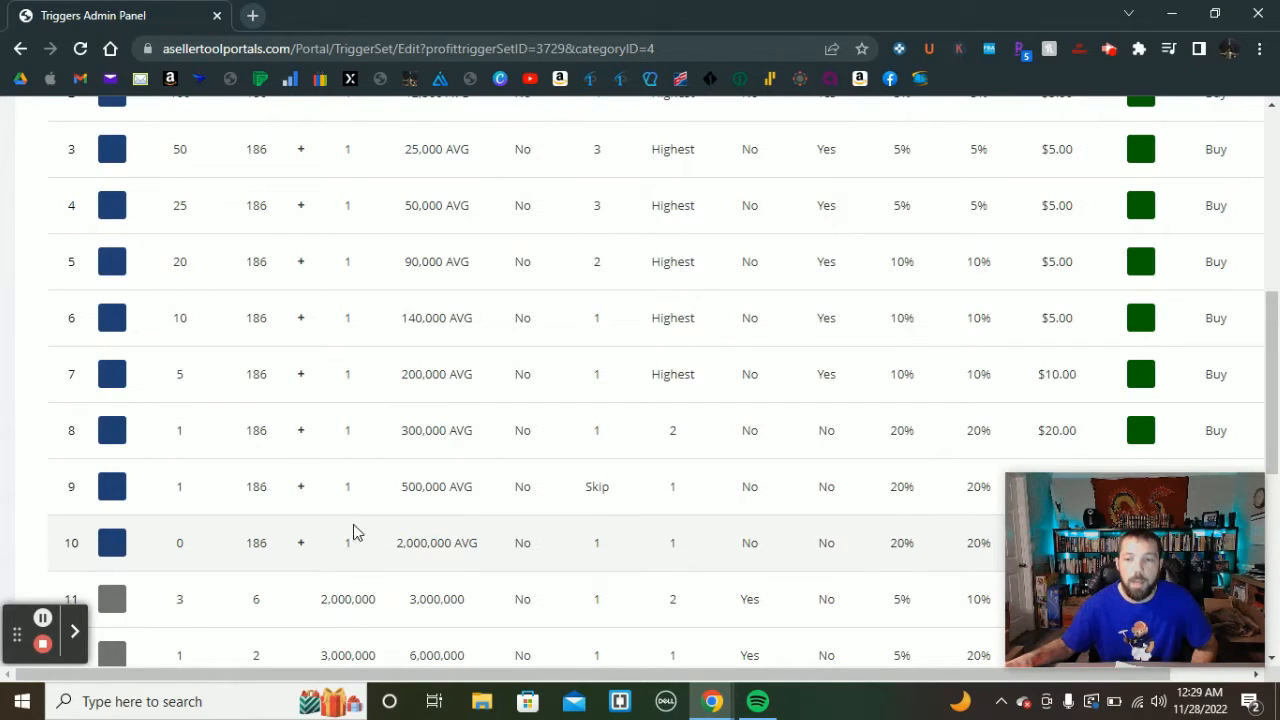
pyautogui.scroll(2, 448, 562)
pyautogui.scroll(2, 448, 562)
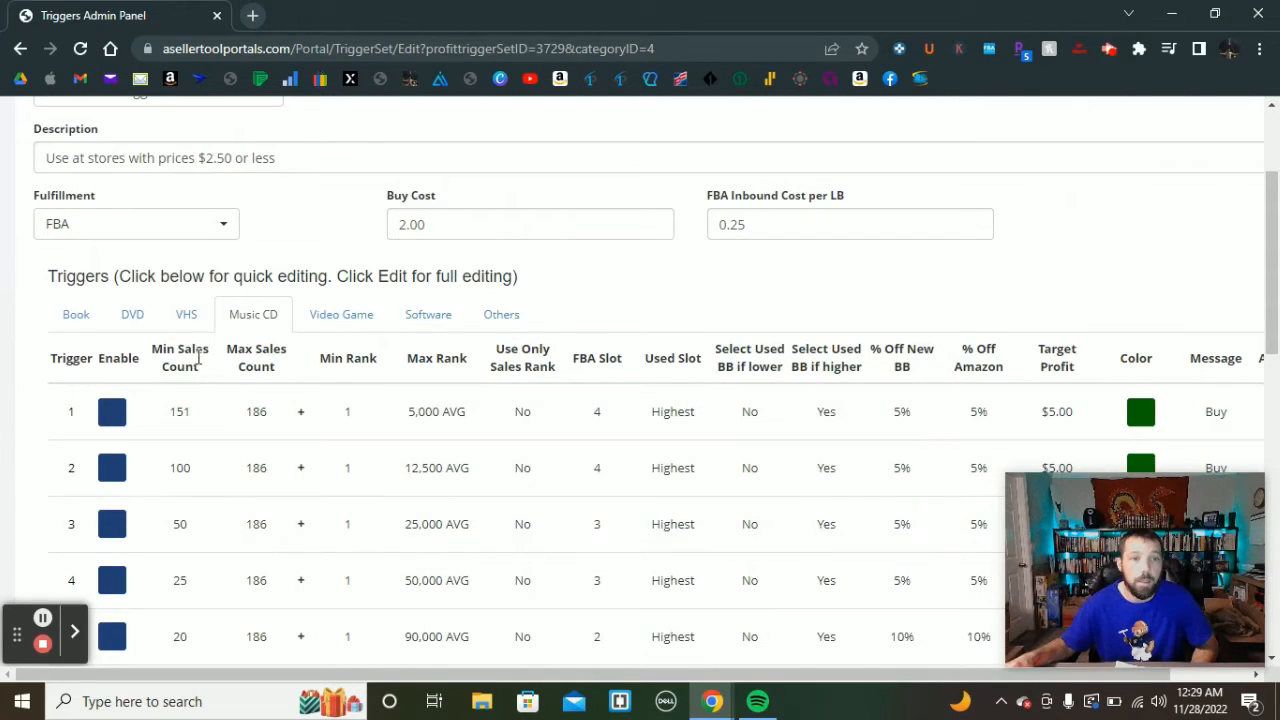
# Return to the DVD category and open its trigger 1 for full editing.
pyautogui.click(131, 322)
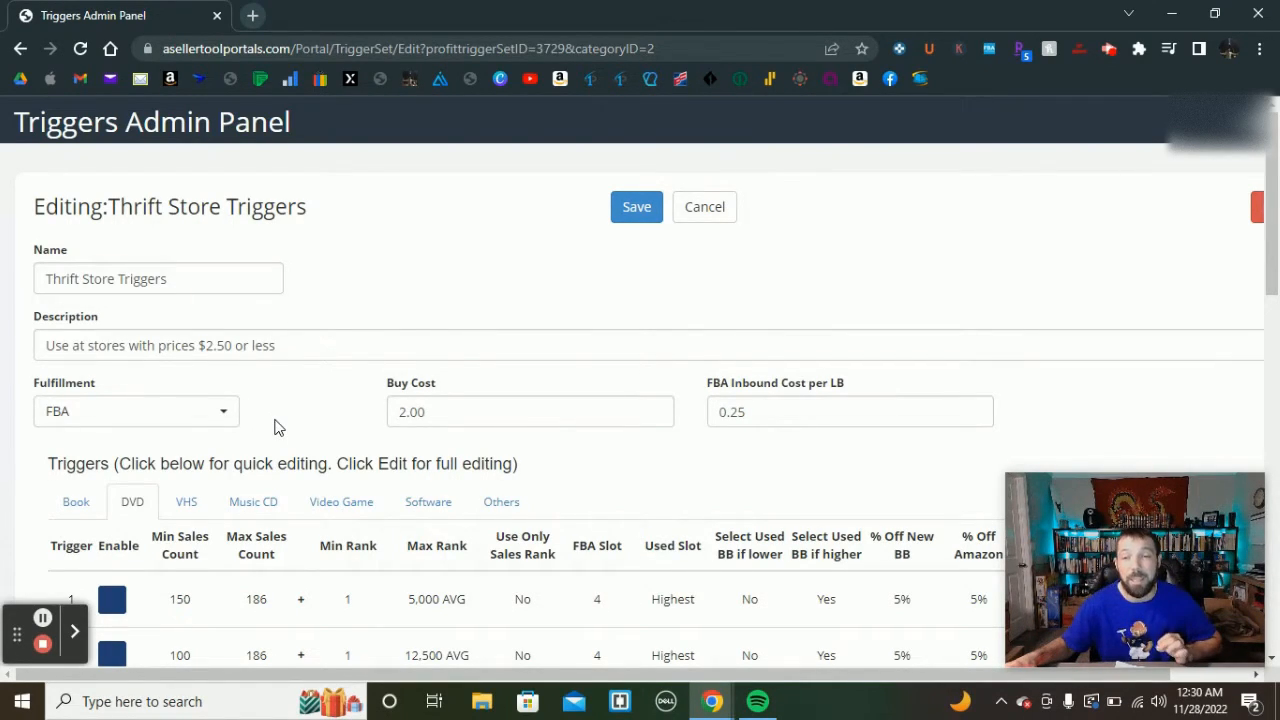
pyautogui.scroll(-1, 278, 428)
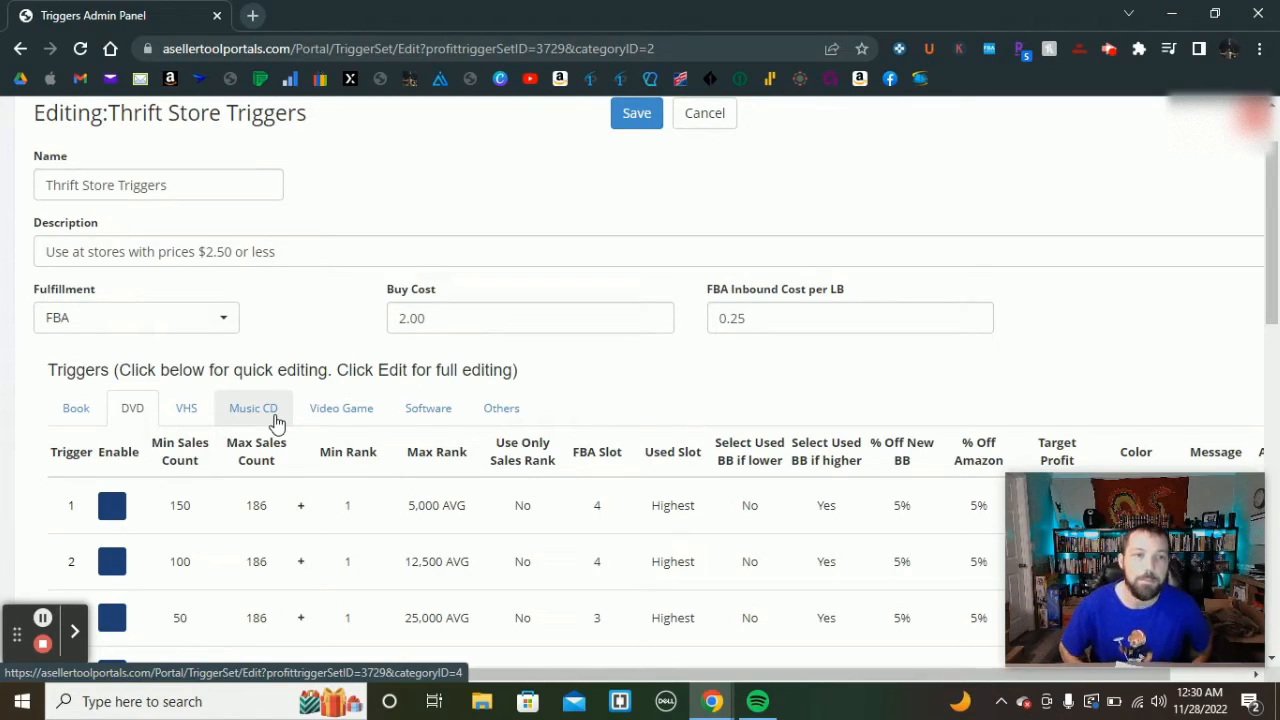
pyautogui.scroll(-2, 277, 423)
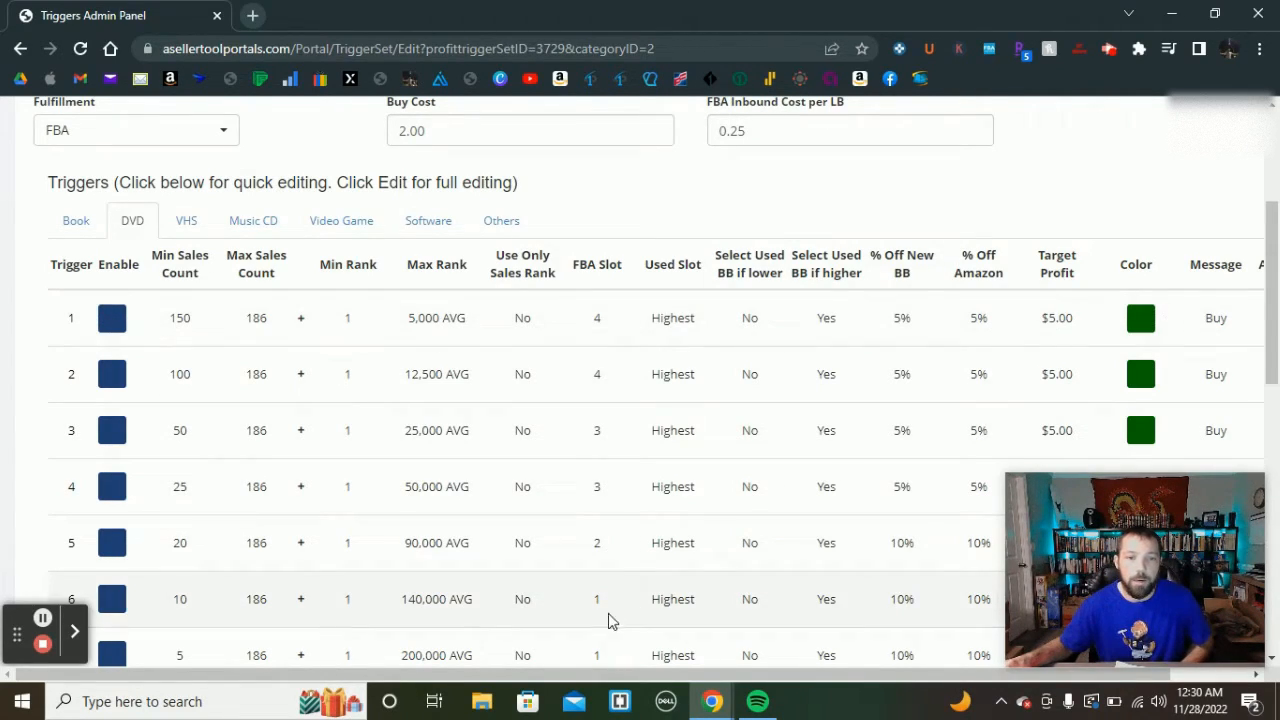
pyautogui.moveTo(600, 676); pyautogui.dragTo(680, 676)
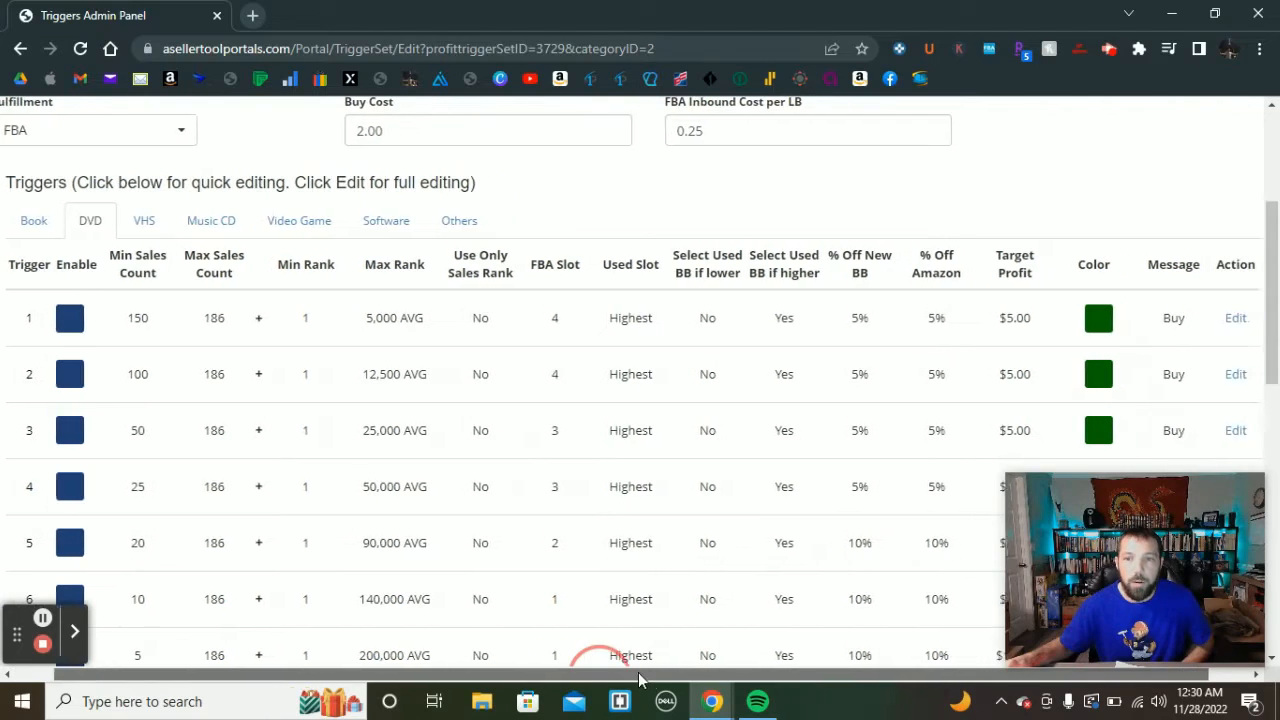
pyautogui.click(1197, 321)
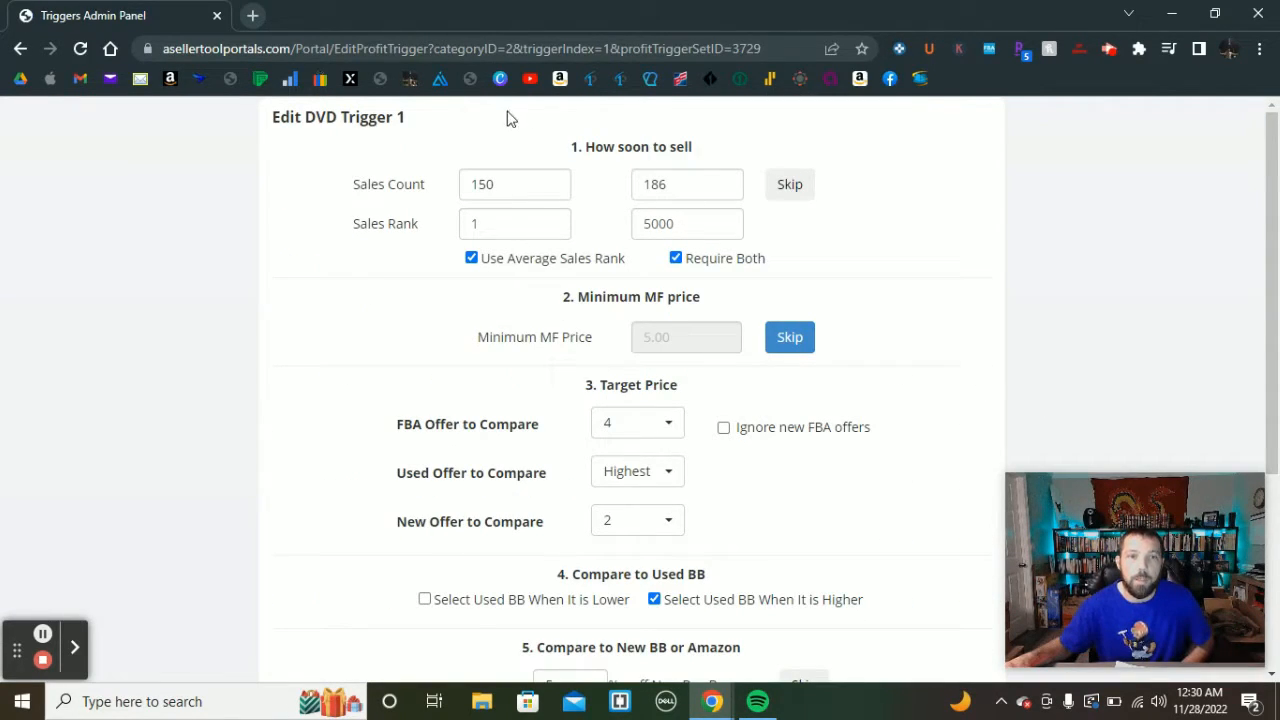
# Review DVD trigger 1's settings from sales count to trigger effect, and return to the trigger list without saving.
pyautogui.scroll(-3, 507, 482)
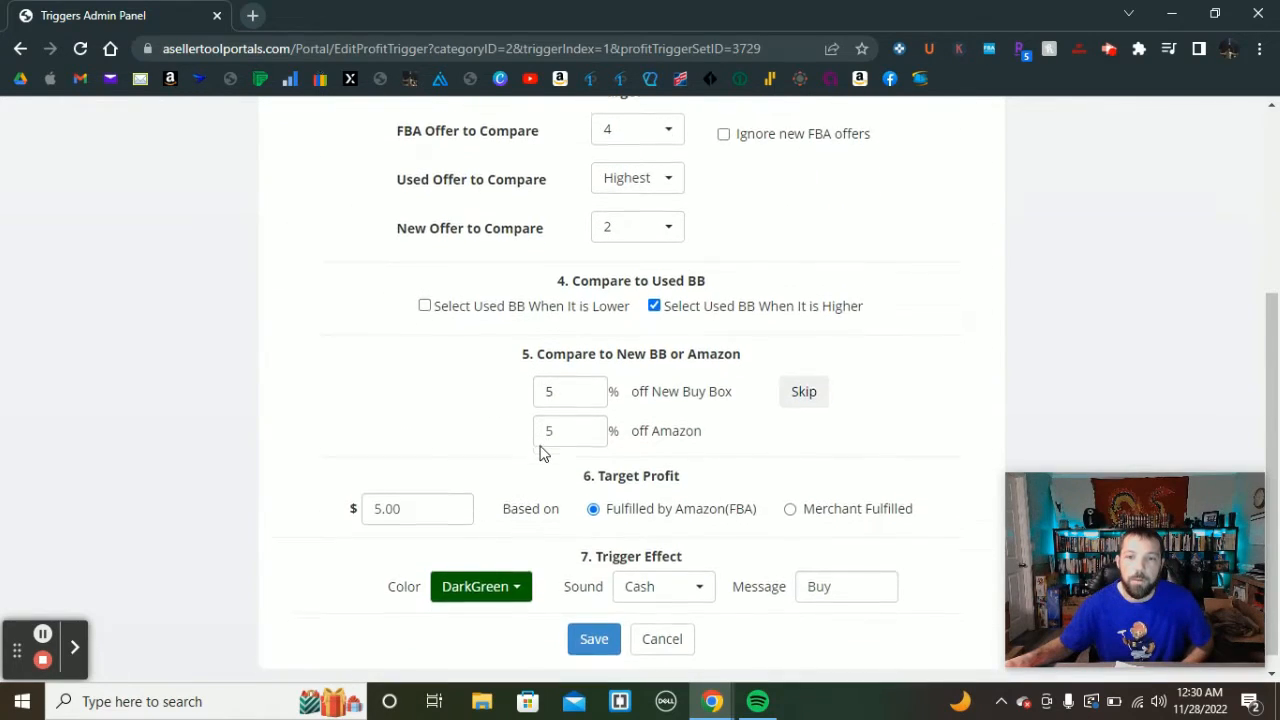
pyautogui.scroll(3, 623, 454)
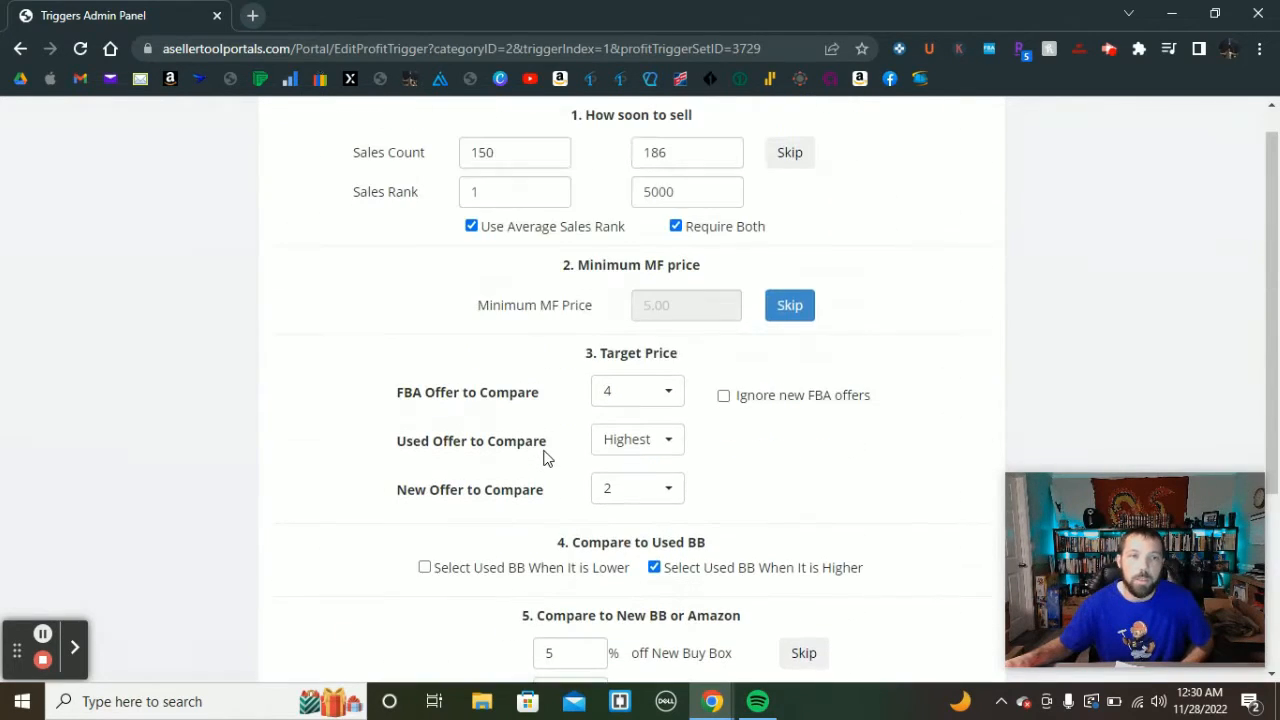
pyautogui.click(20, 48)
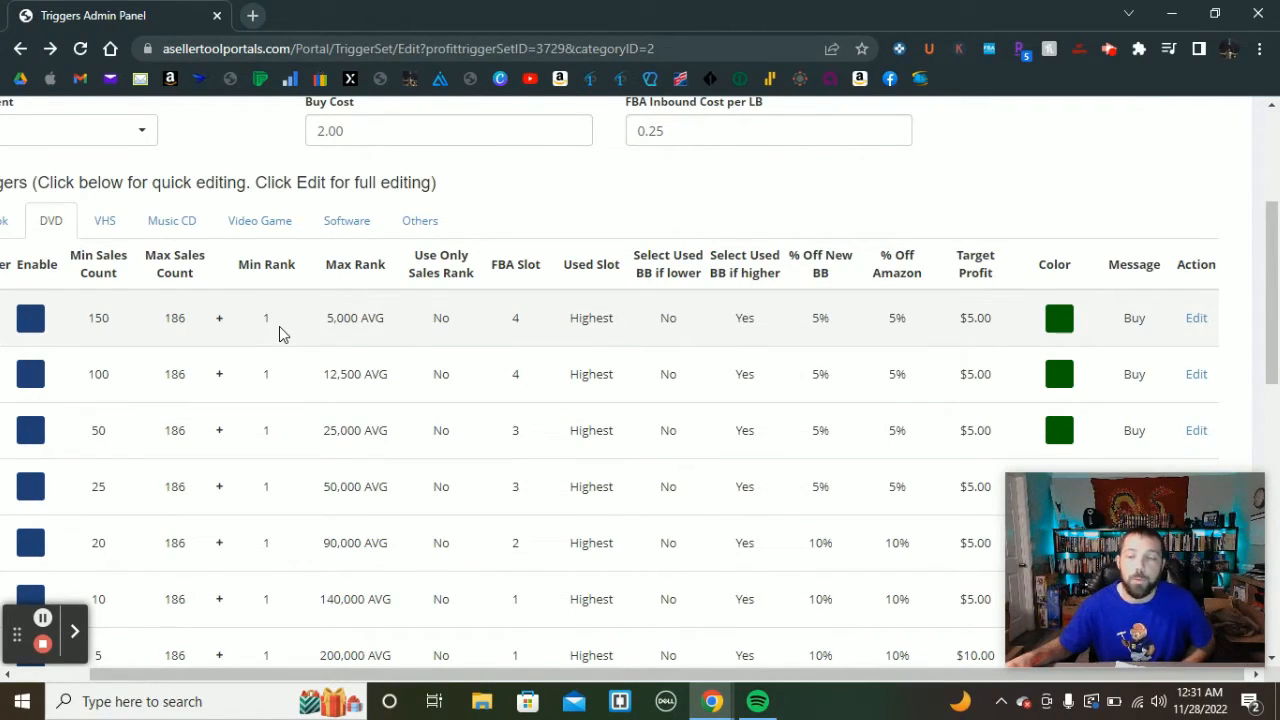
# Examine the plus sign between the sales count and rank conditions of DVD trigger 1.
pyautogui.click(221, 317)
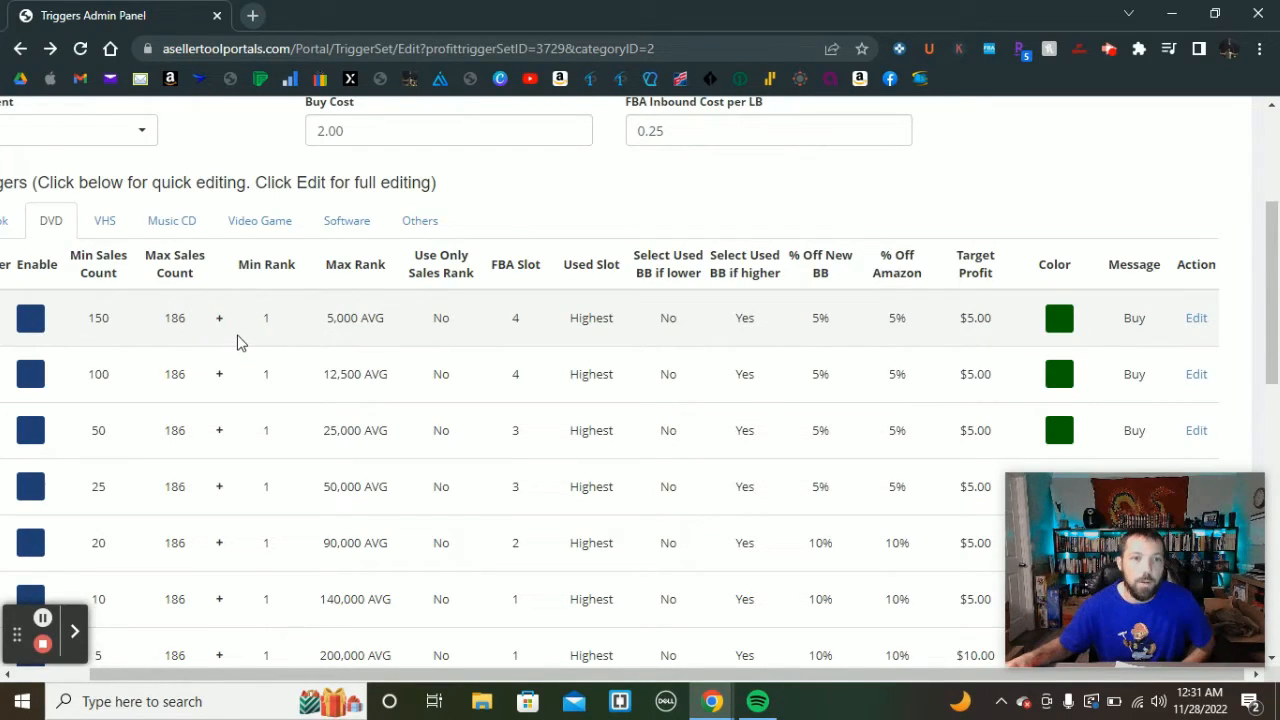
pyautogui.doubleClick(218, 318)
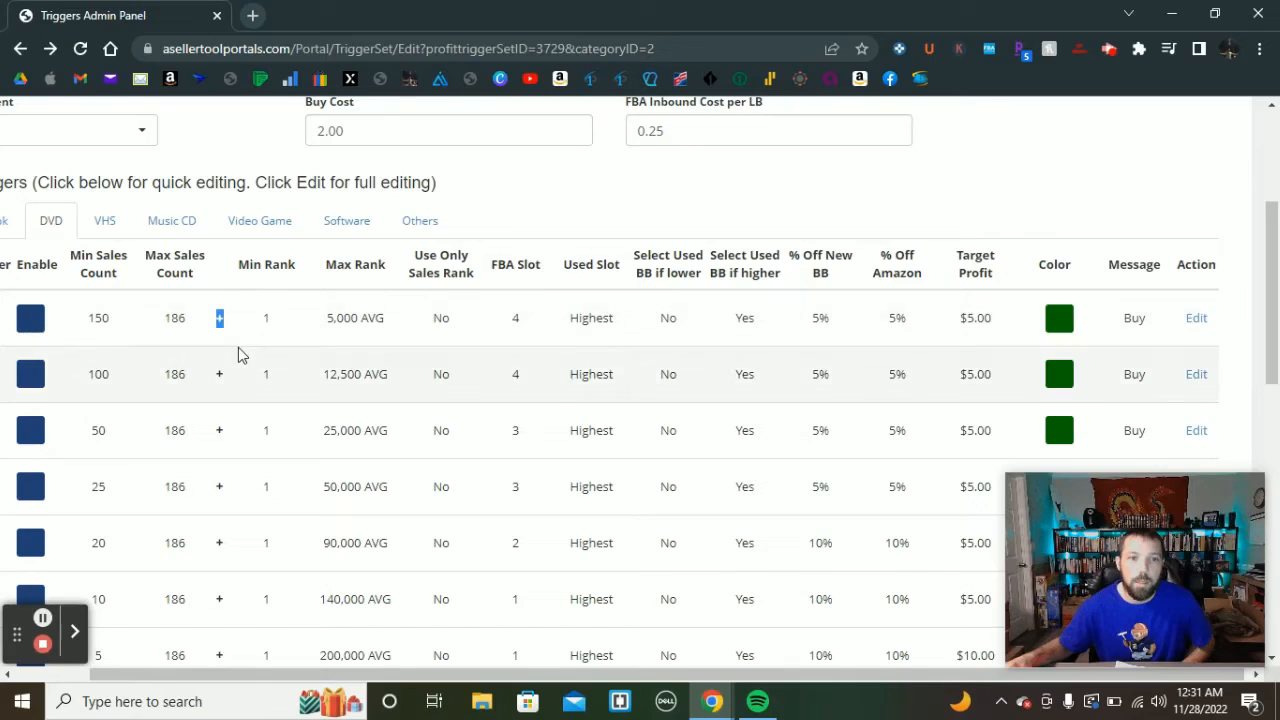
pyautogui.click(240, 383)
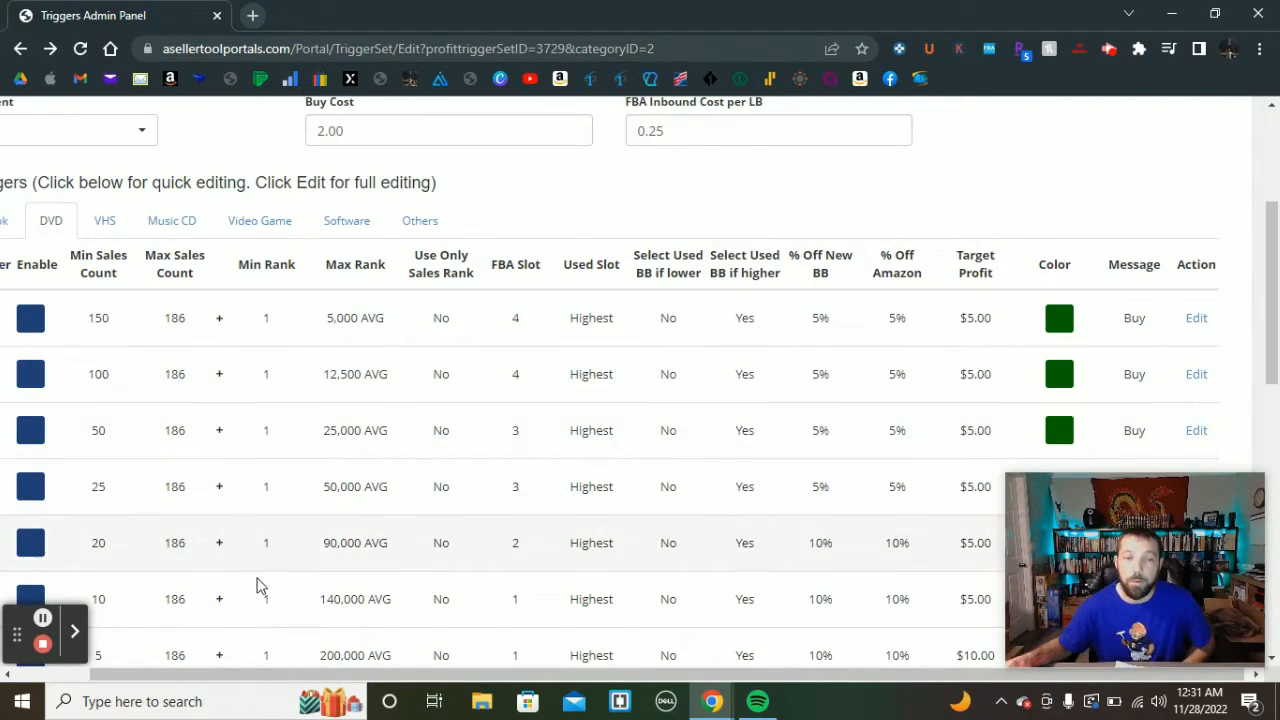
pyautogui.moveTo(257, 674); pyautogui.dragTo(211, 688)
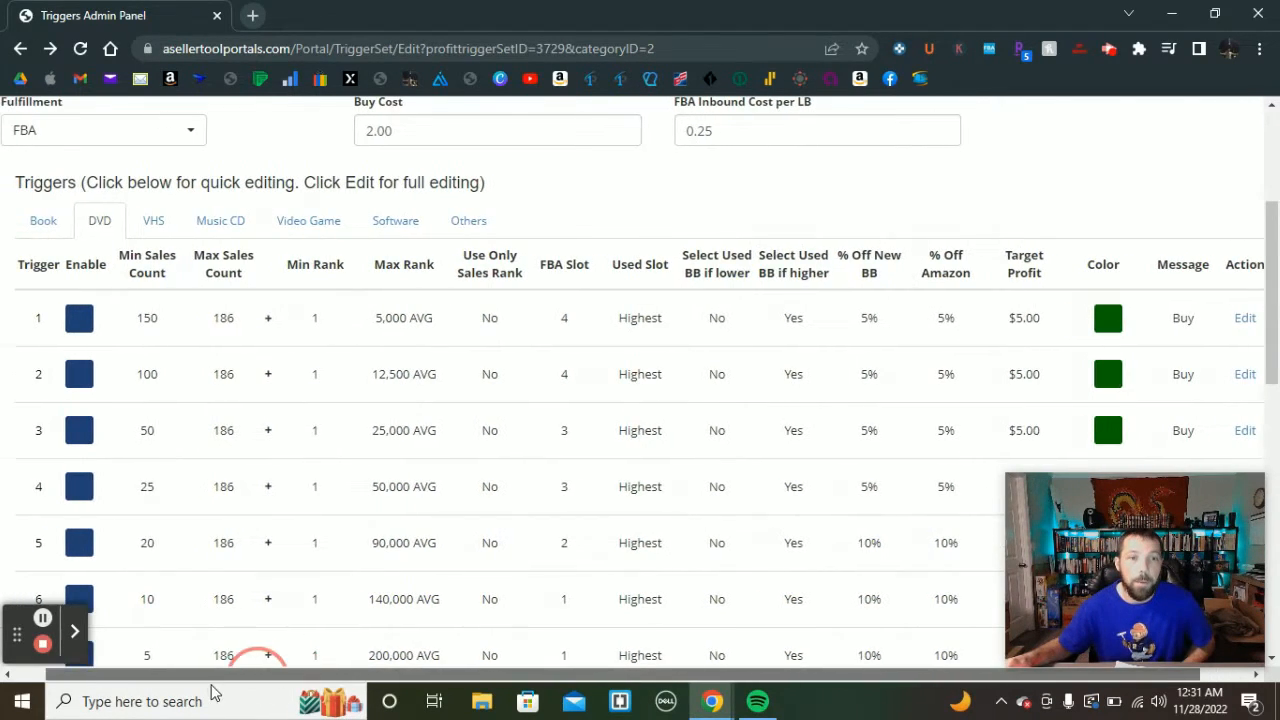
# Open DVD trigger 1 for full editing and examine its sales count, sales rank and target price offer settings.
pyautogui.click(1245, 322)
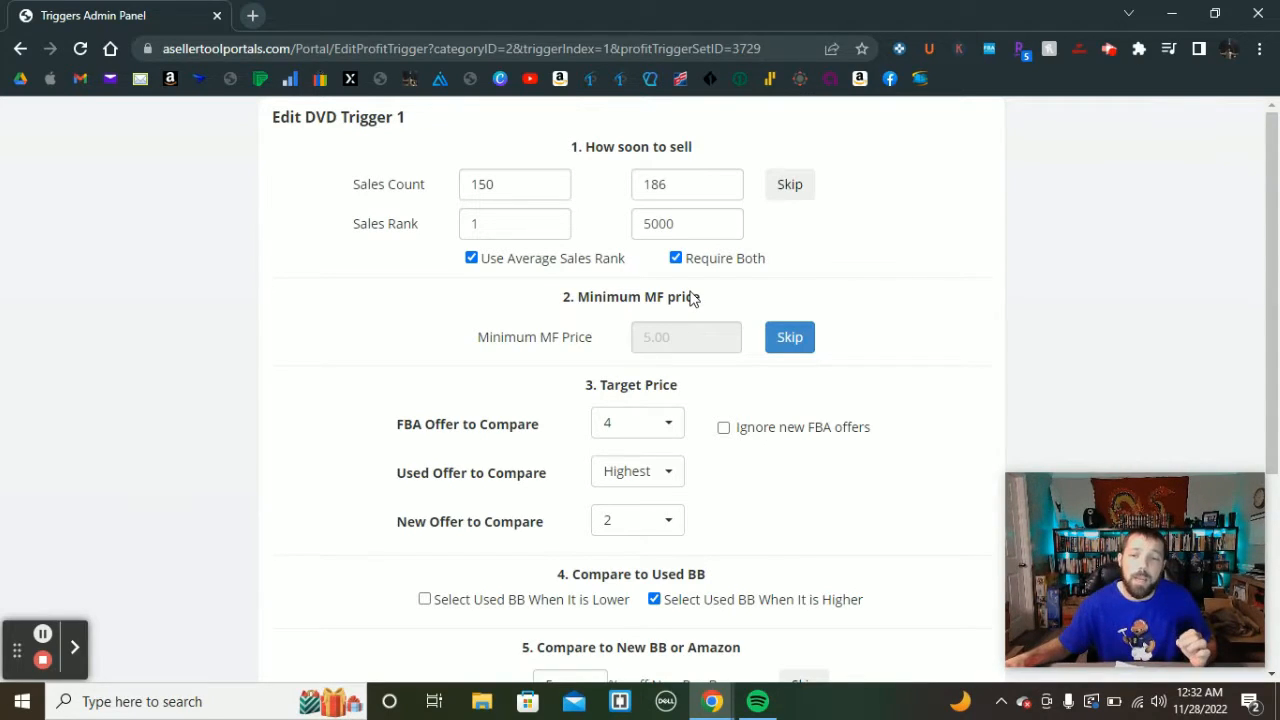
pyautogui.scroll(-1, 690, 296)
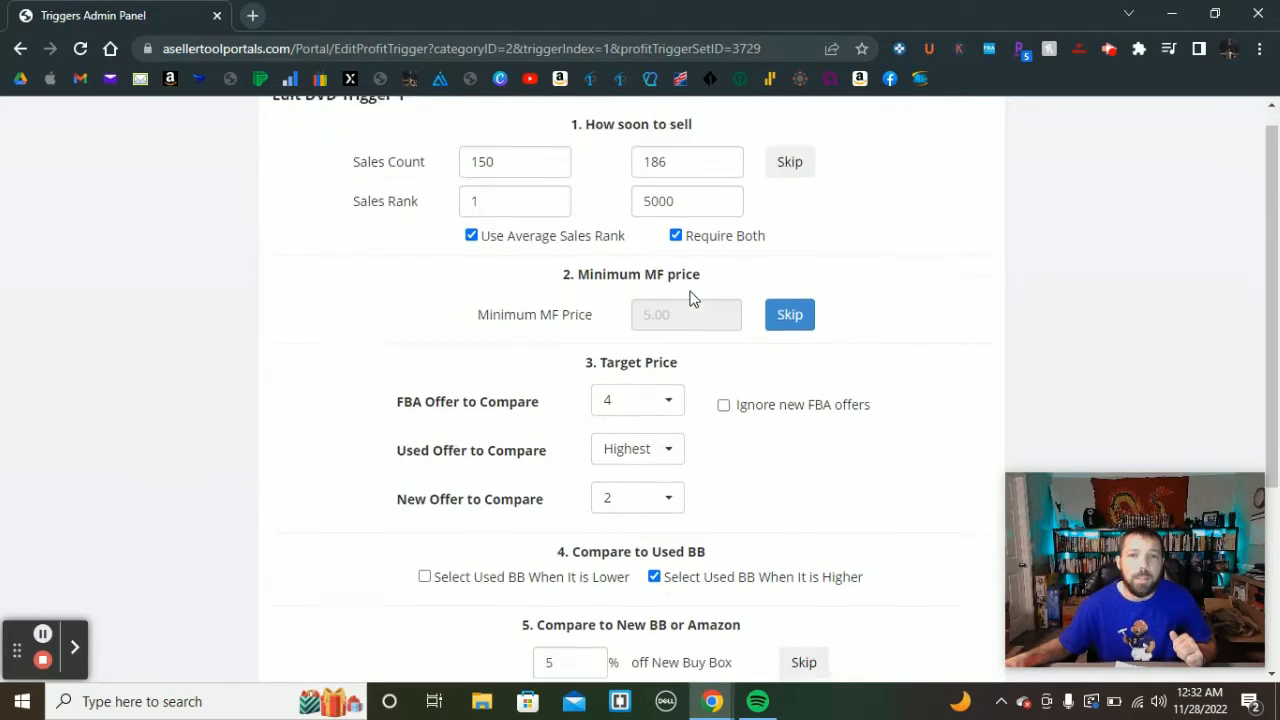
pyautogui.scroll(1, 689, 294)
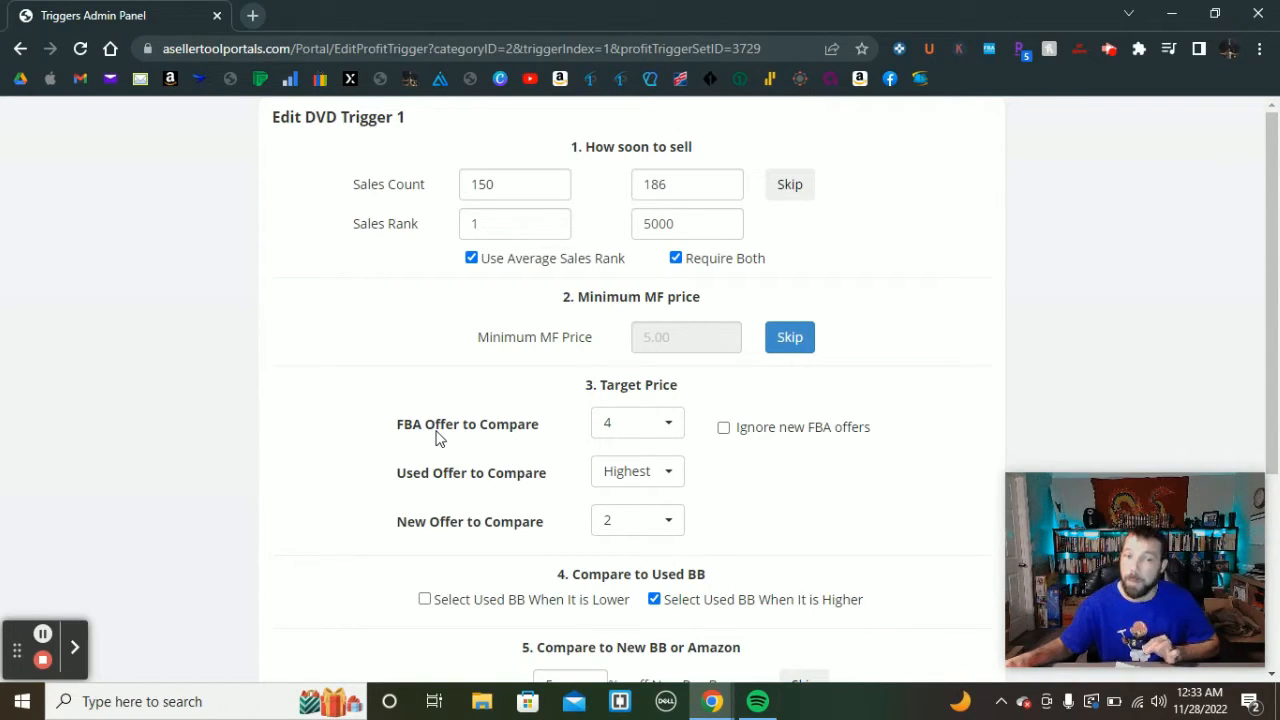
pyautogui.scroll(-1, 451, 423)
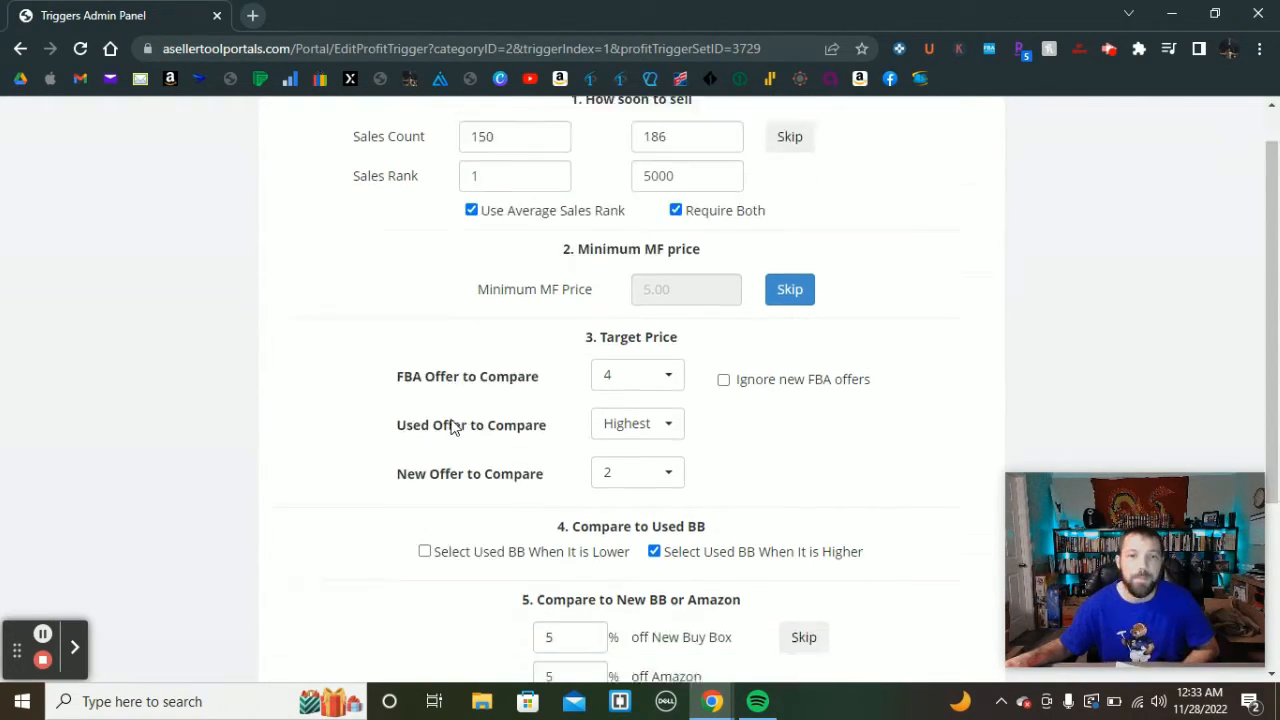
pyautogui.scroll(1, 471, 434)
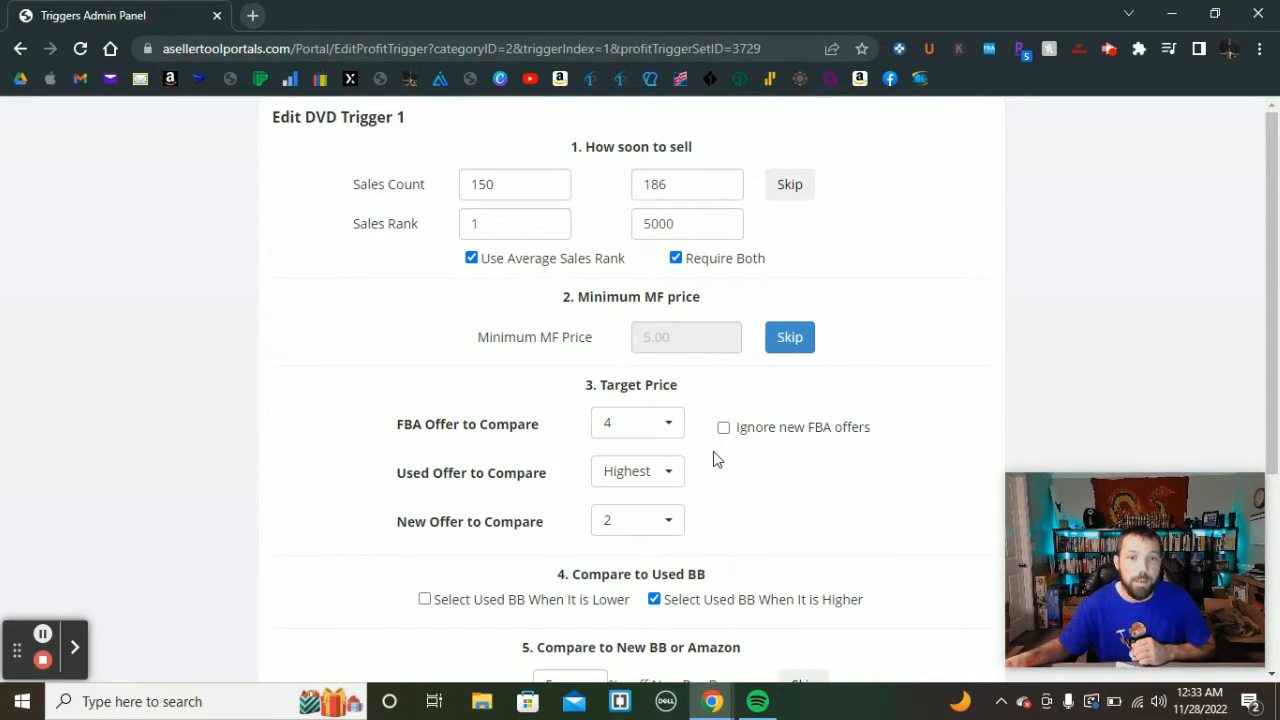
pyautogui.scroll(-1, 713, 451)
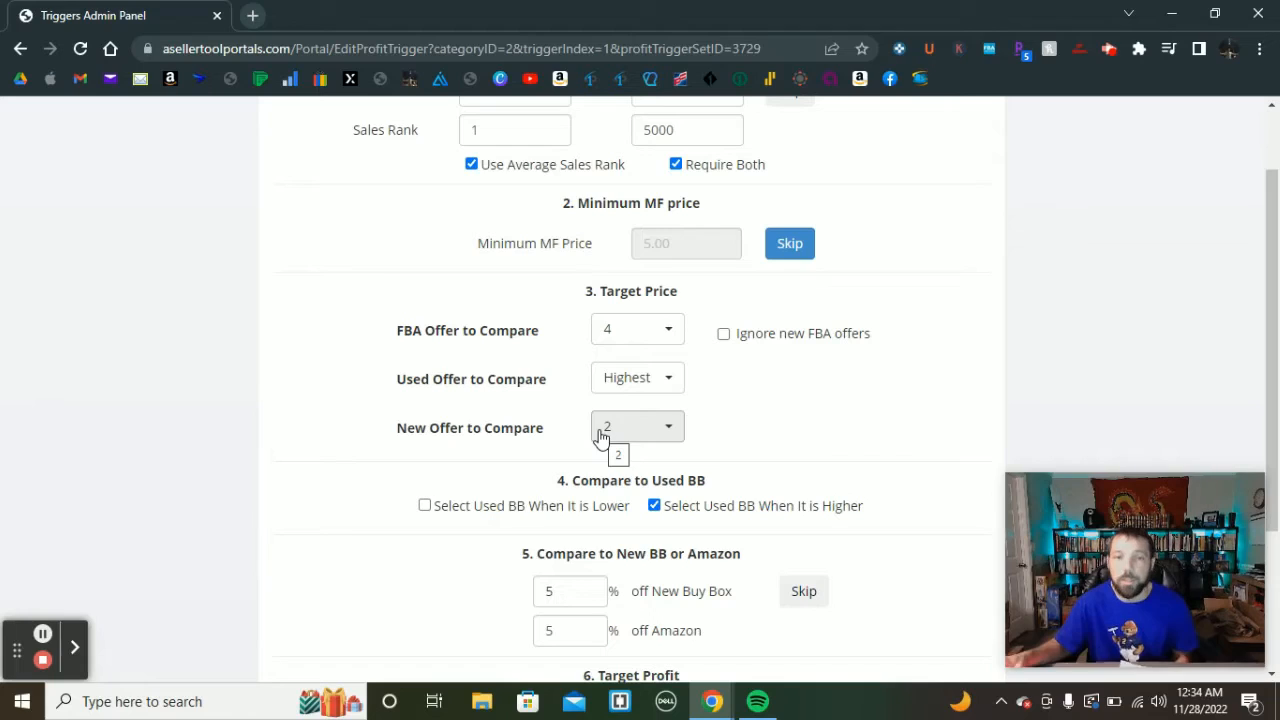
# Review DVD trigger 1's buy box comparison, target profit and trigger effect settings, and return to the trigger list without saving.
pyautogui.scroll(-3, 709, 387)
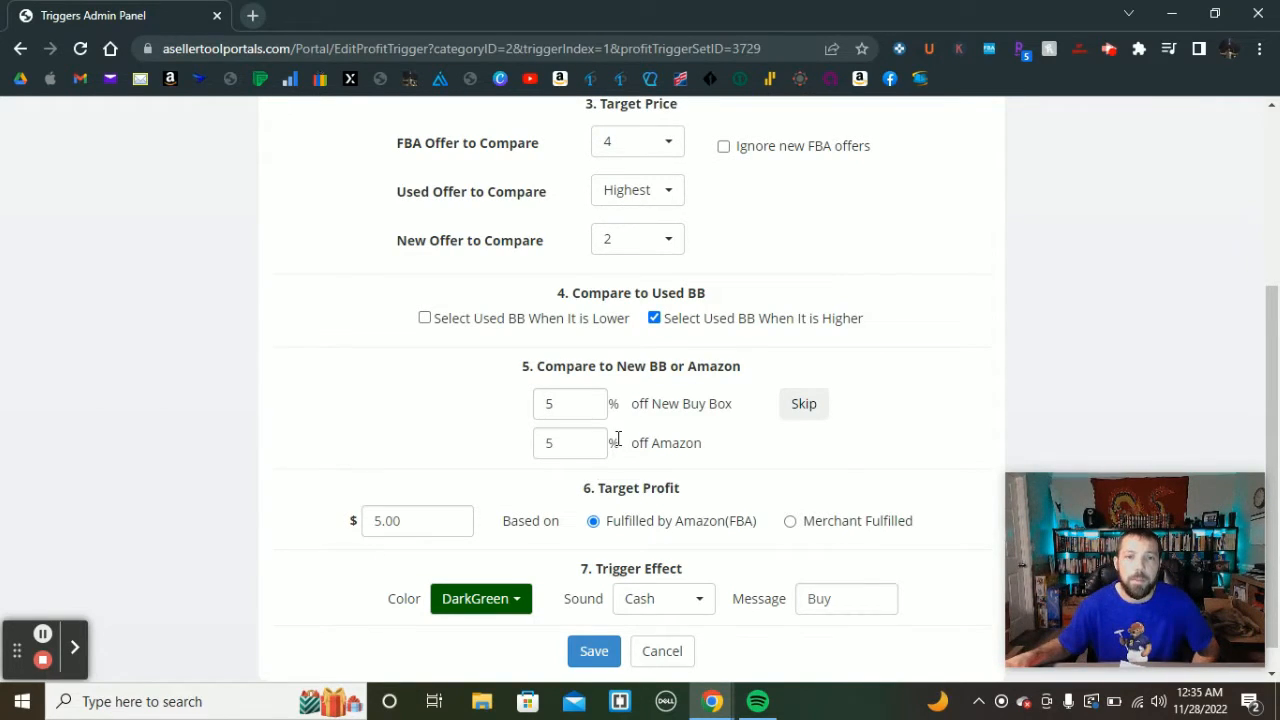
pyautogui.scroll(-1, 618, 440)
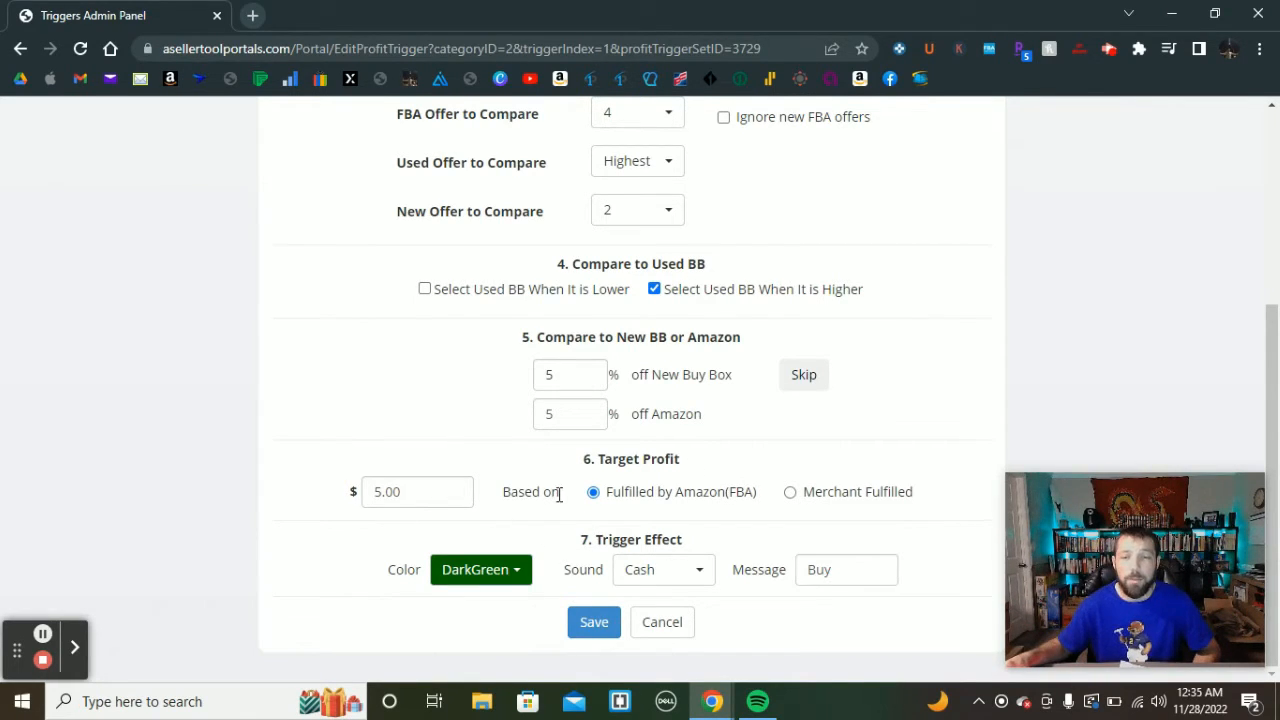
pyautogui.click(400, 491)
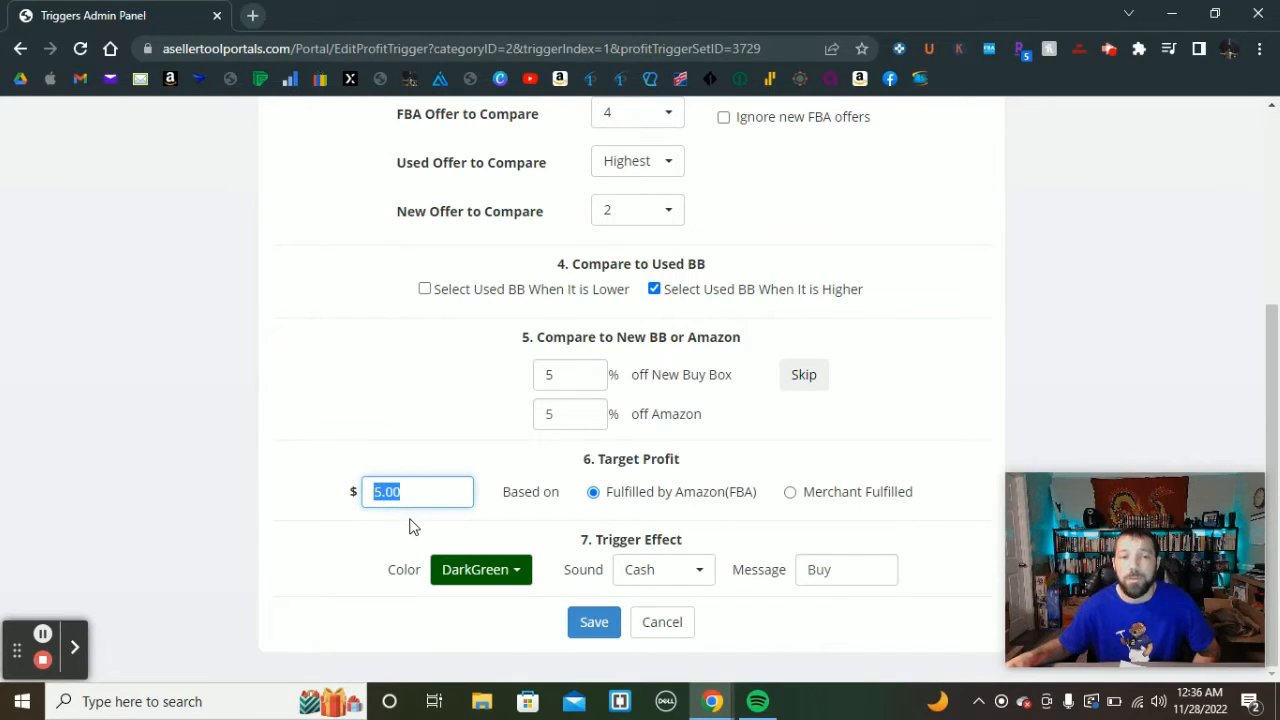
pyautogui.click(409, 523)
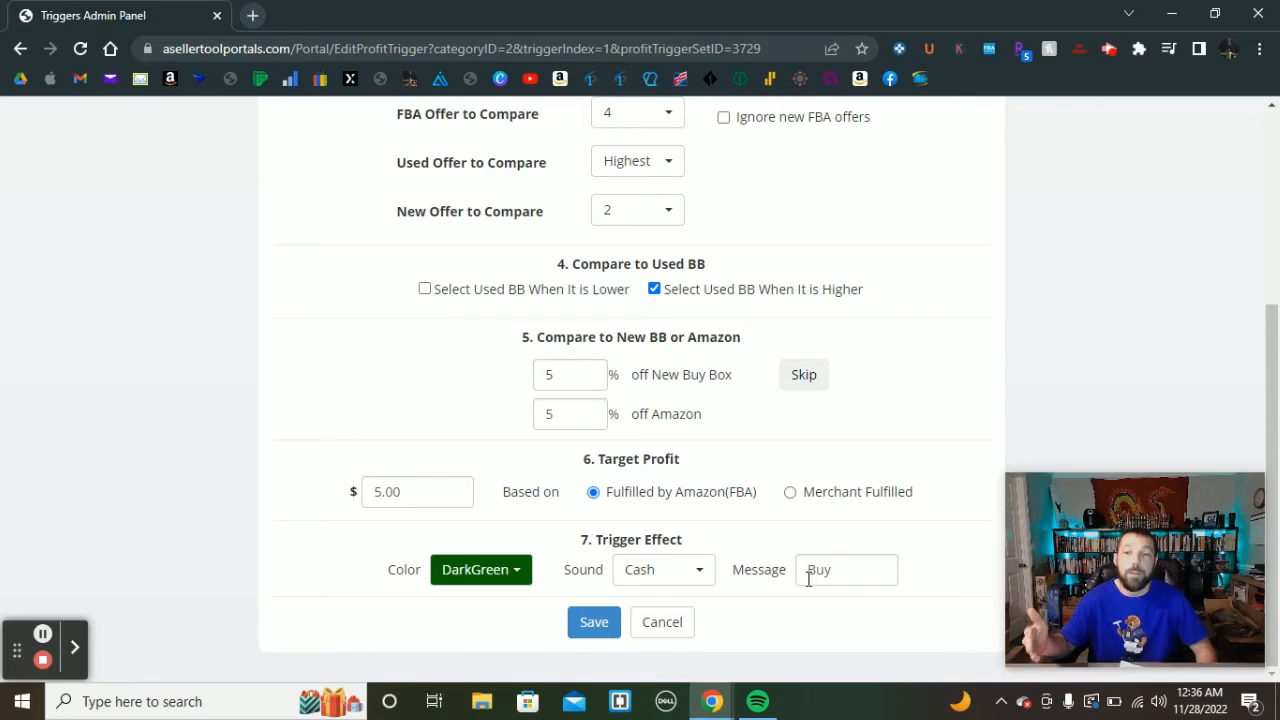
pyautogui.scroll(4, 808, 580)
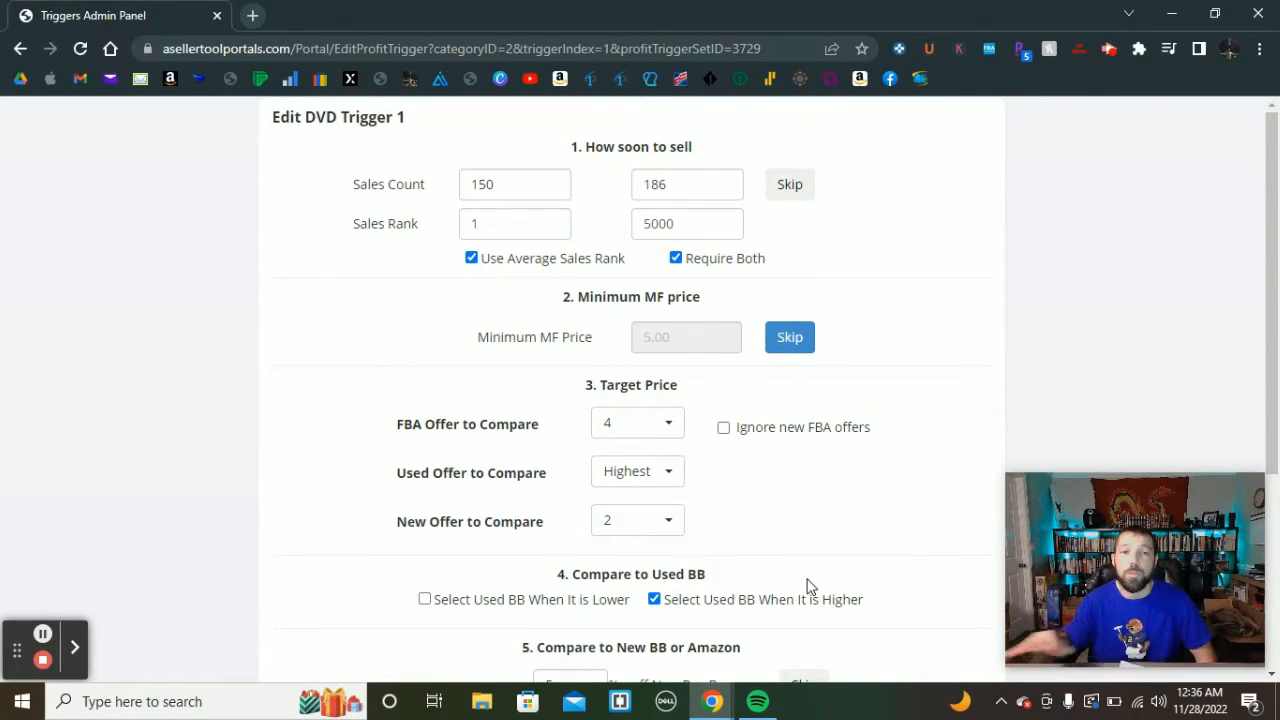
pyautogui.scroll(-1, 802, 534)
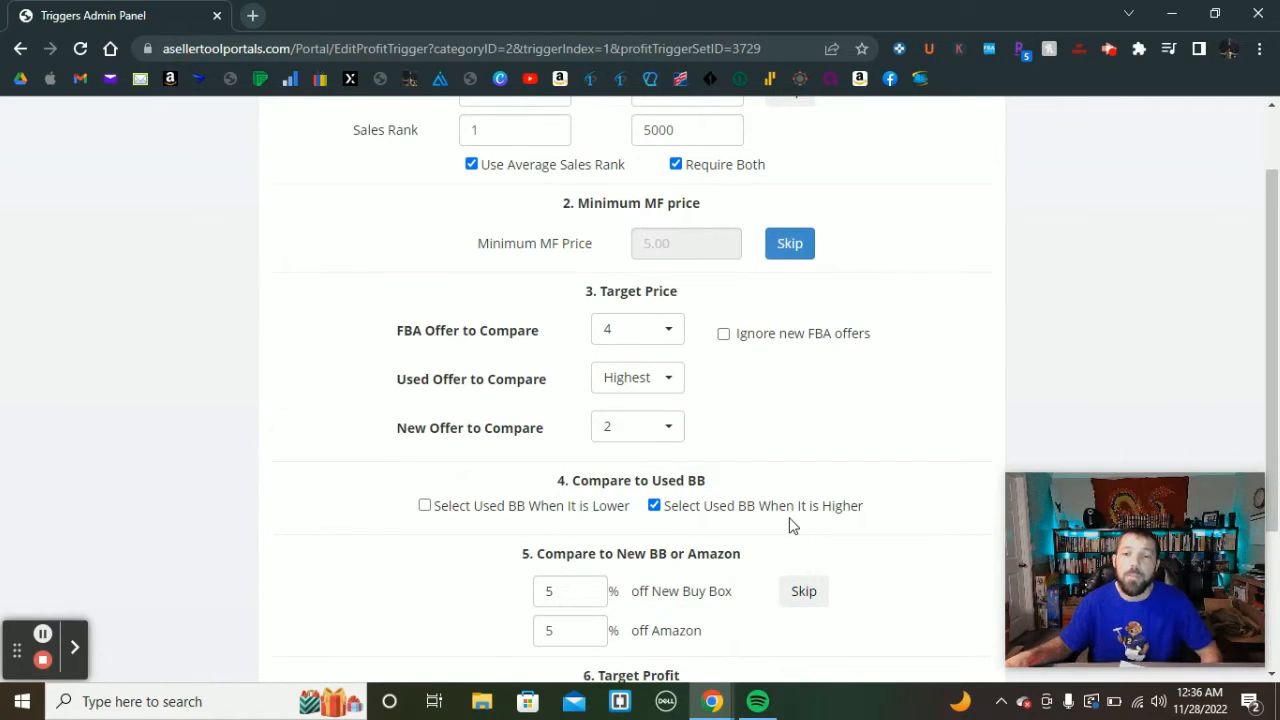
pyautogui.scroll(1, 788, 515)
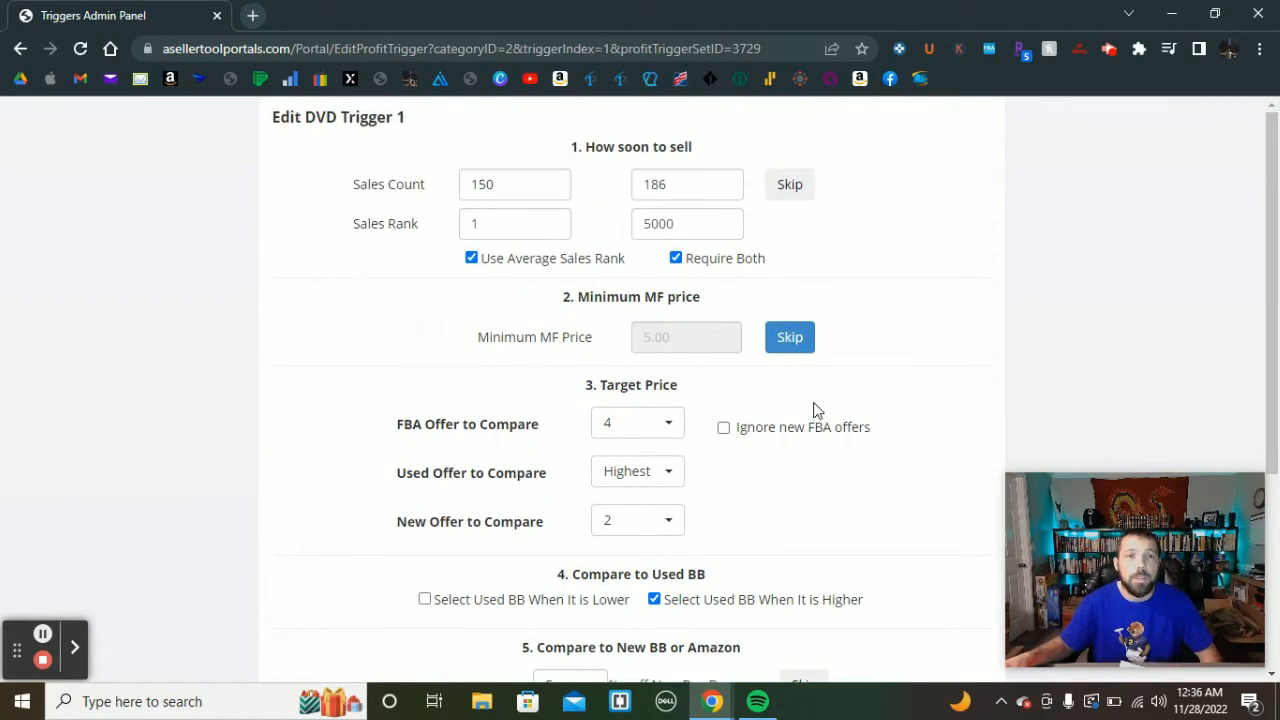
pyautogui.click(20, 48)
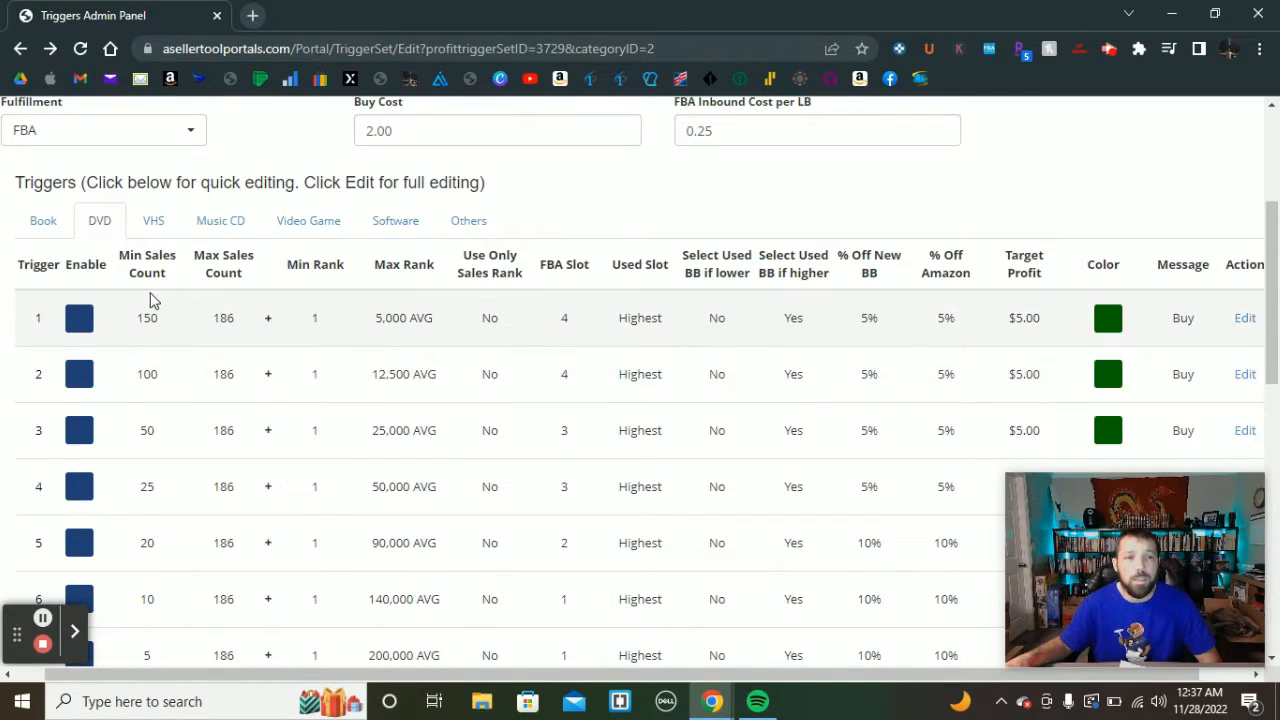
# Examine DVD trigger 2's max rank, used buy box, percentage-off and target profit settings in the trigger list.
pyautogui.scroll(-2, 162, 300)
pyautogui.scroll(-1, 162, 235)
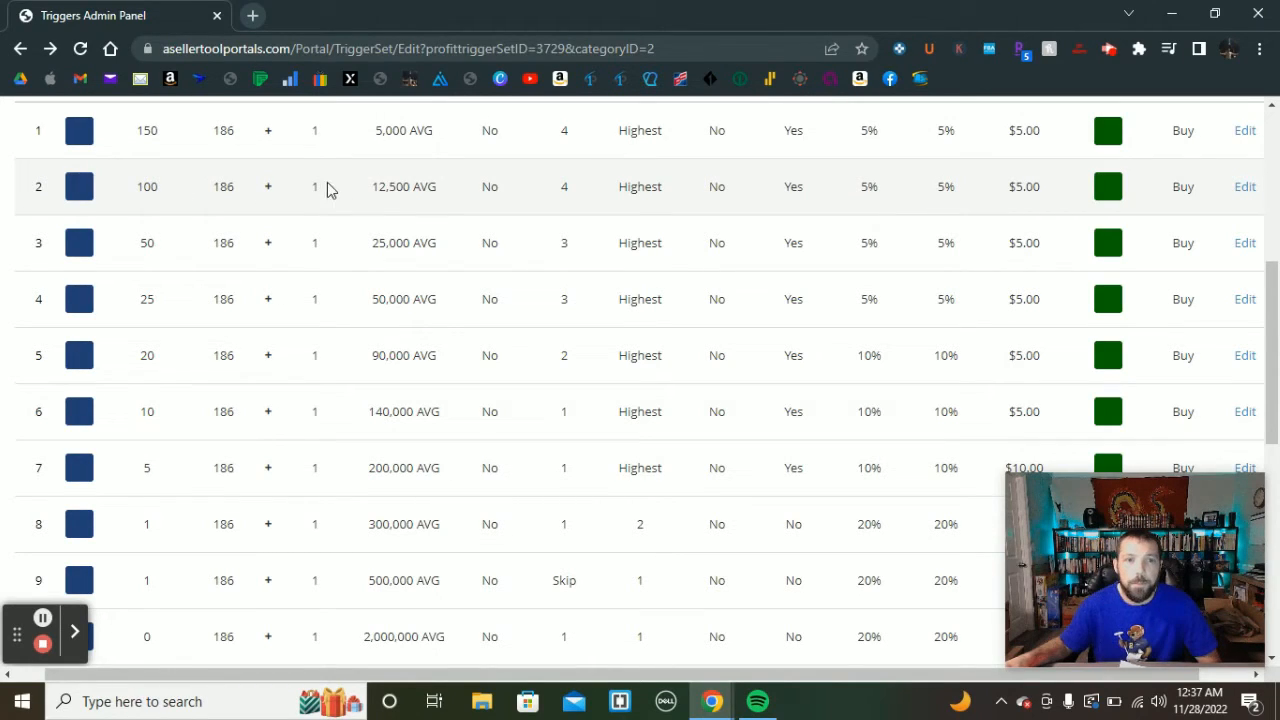
pyautogui.scroll(1, 340, 223)
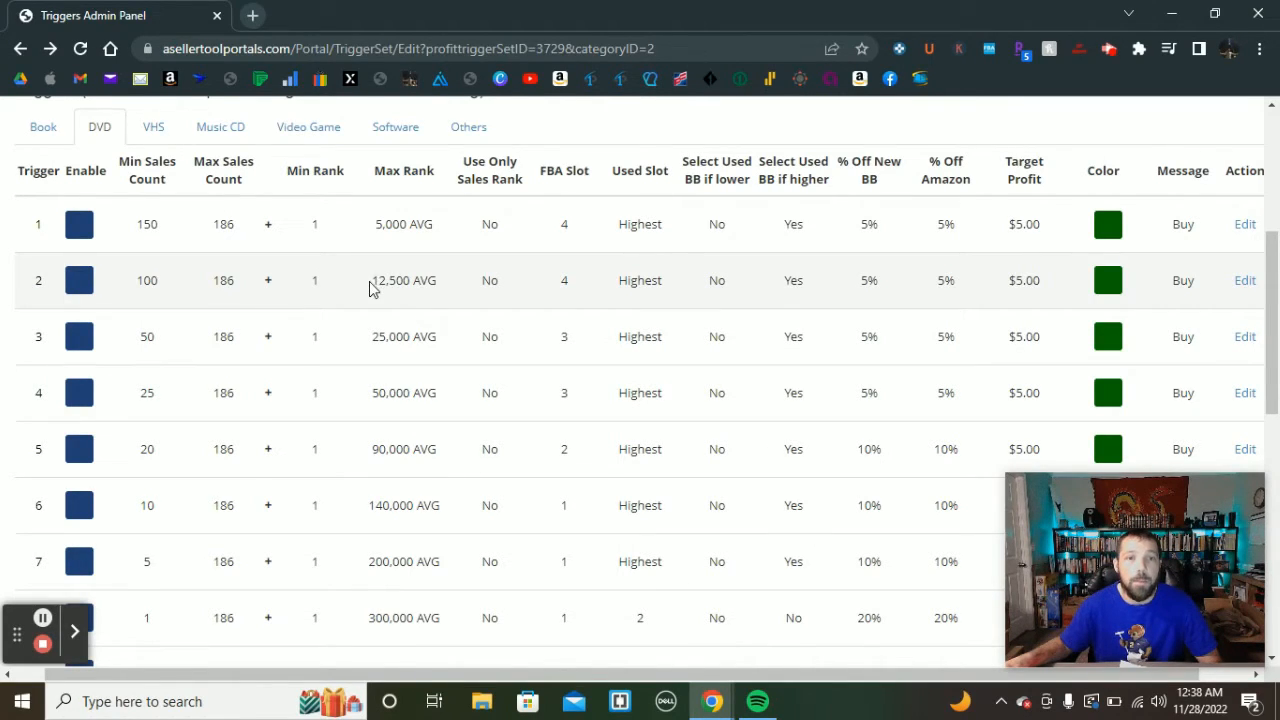
pyautogui.moveTo(374, 282); pyautogui.dragTo(417, 280)
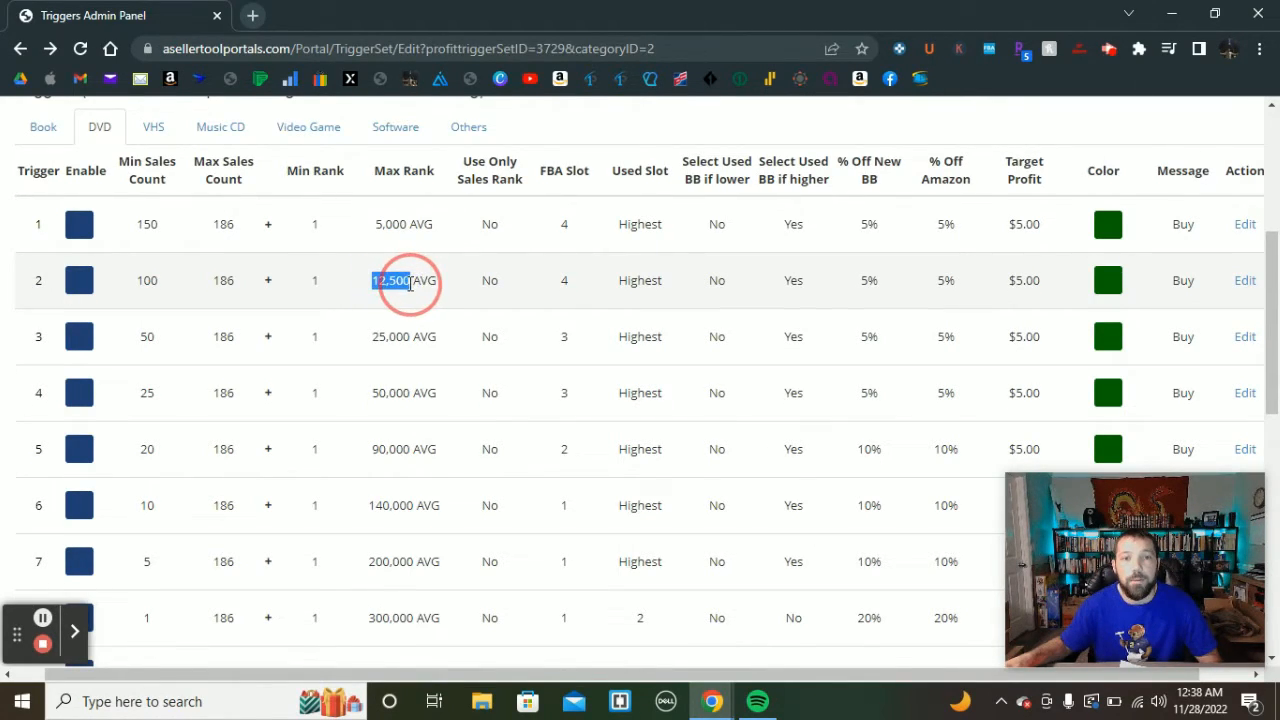
pyautogui.click(455, 313)
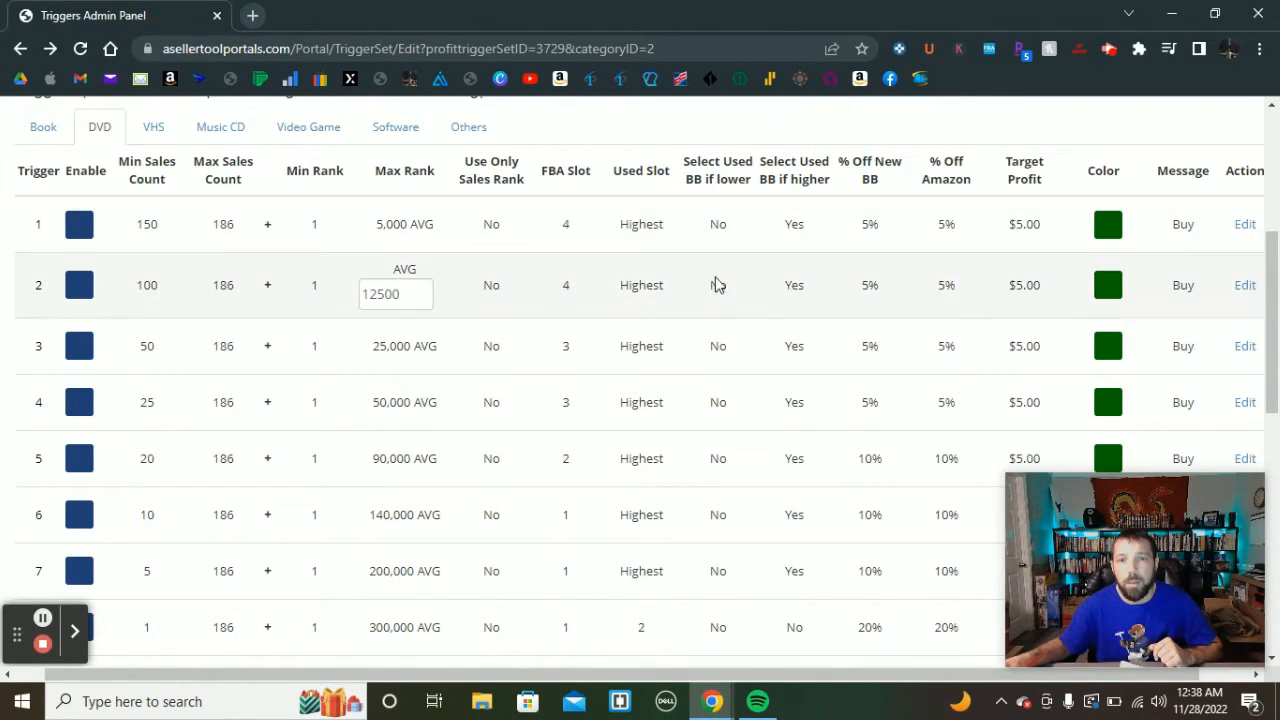
pyautogui.moveTo(783, 288); pyautogui.dragTo(800, 286)
pyautogui.click(808, 288)
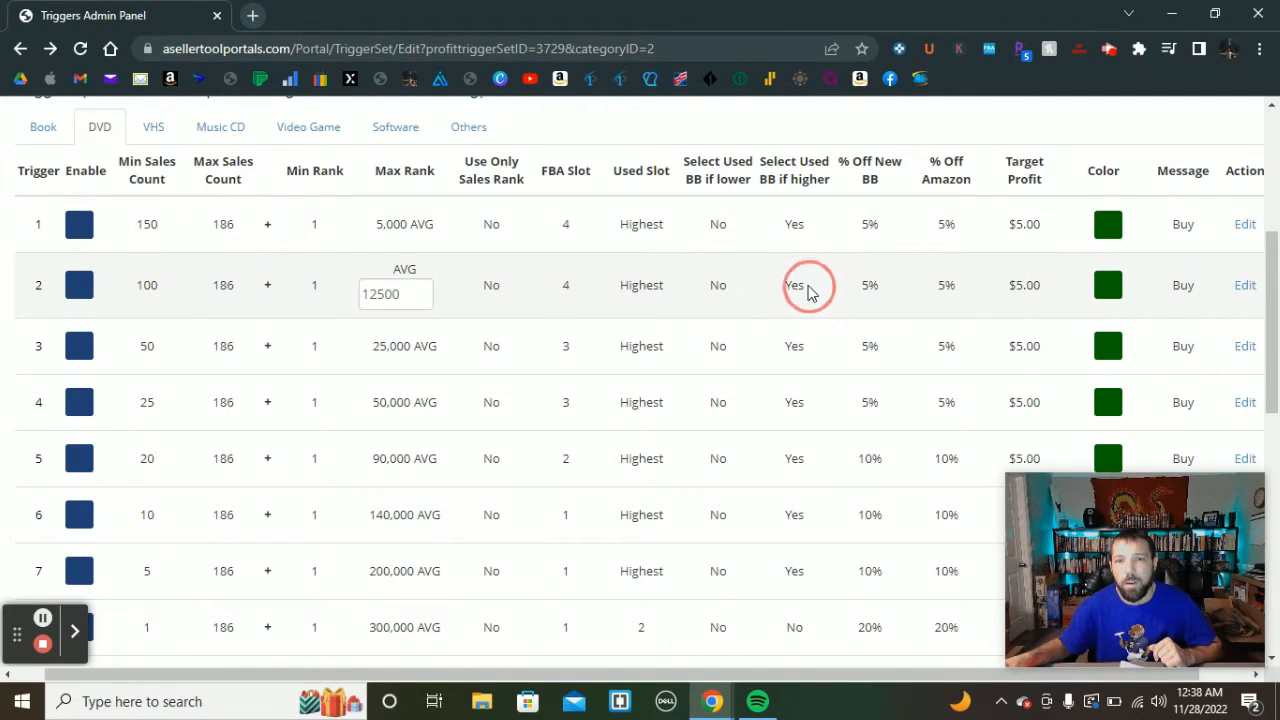
pyautogui.doubleClick(866, 286)
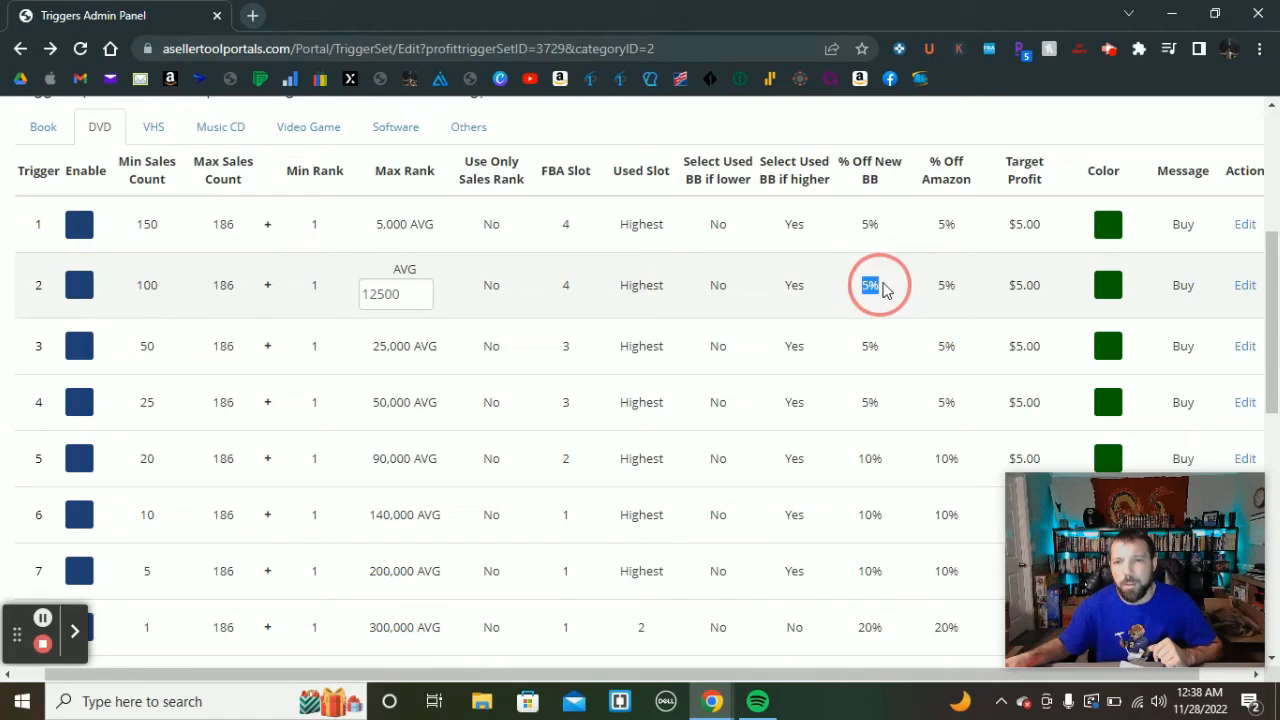
pyautogui.doubleClick(943, 284)
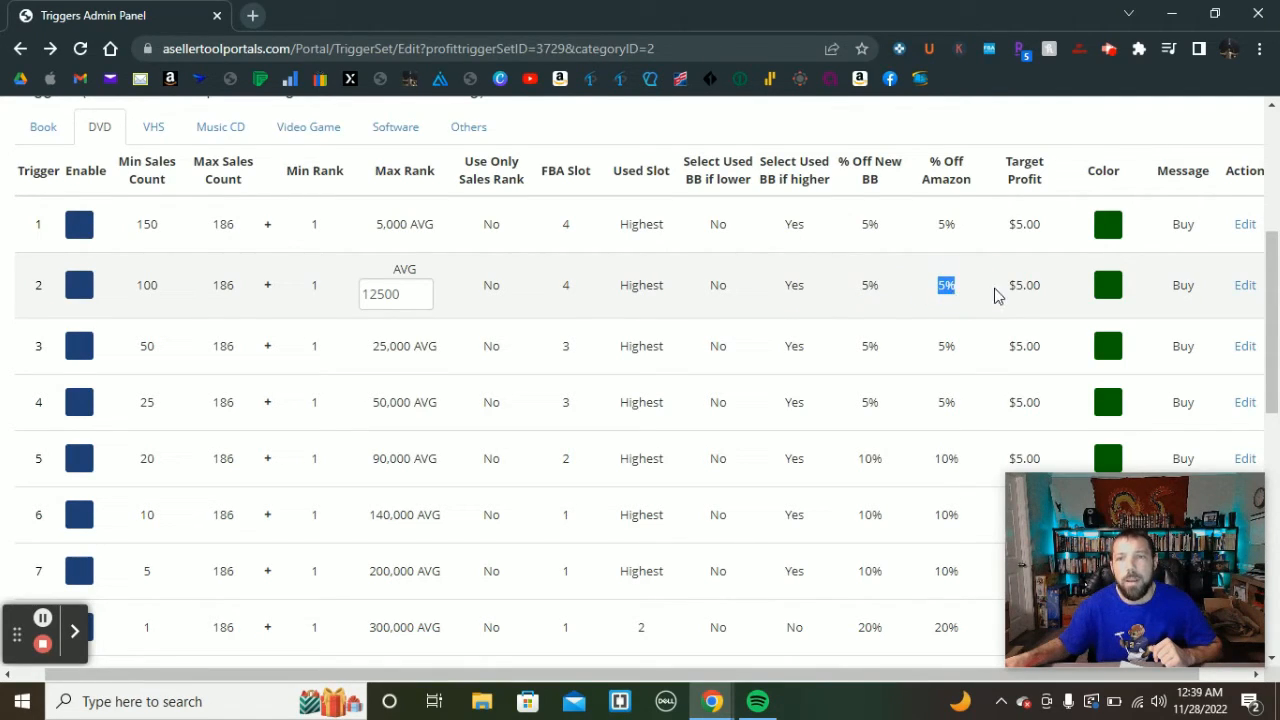
pyautogui.moveTo(1003, 289); pyautogui.dragTo(1052, 292)
pyautogui.click(1058, 293)
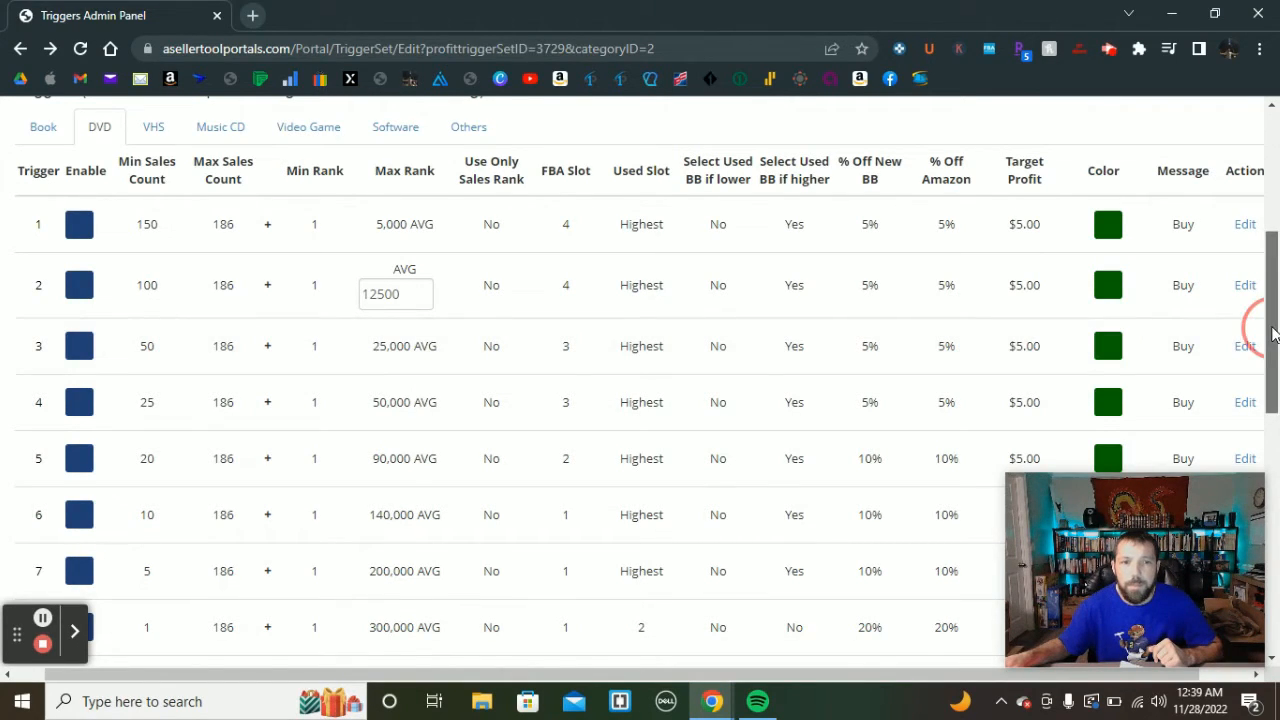
# Examine DVD trigger 3's FBA slot, used slot, used buy box and new buy box percentage without changing them.
pyautogui.moveTo(1266, 325); pyautogui.dragTo(1247, 384)
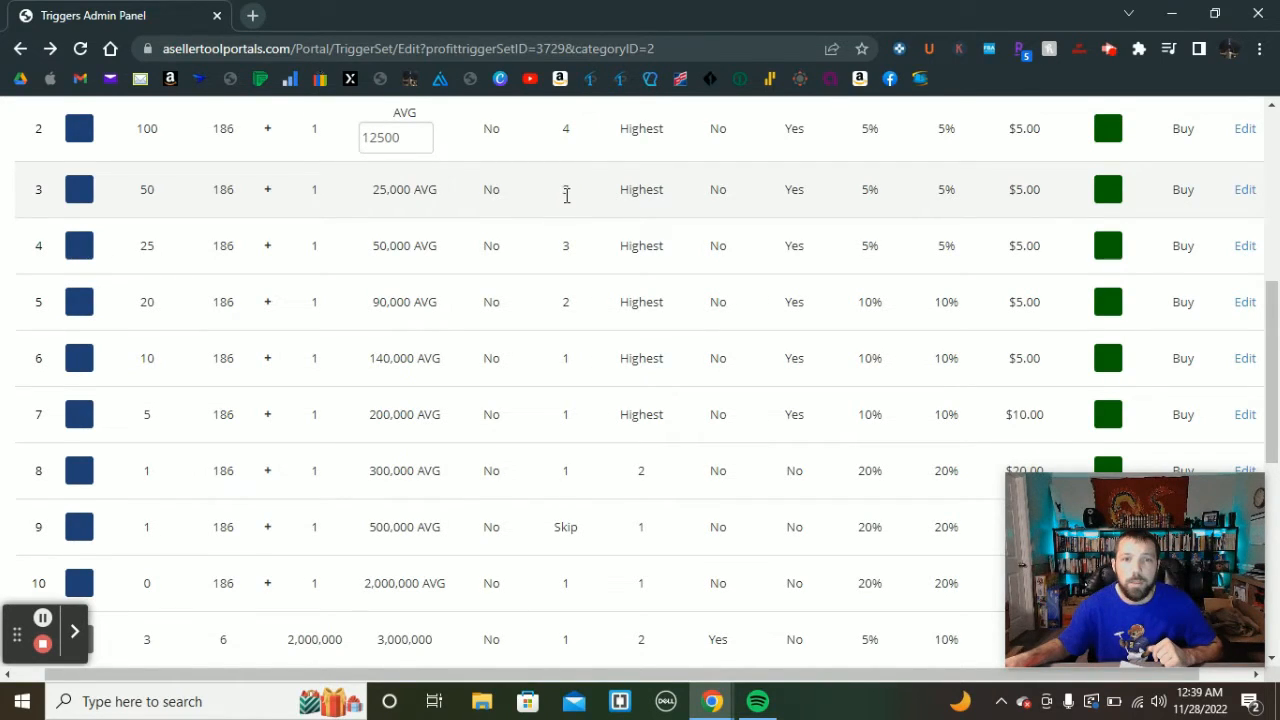
pyautogui.scroll(2, 566, 195)
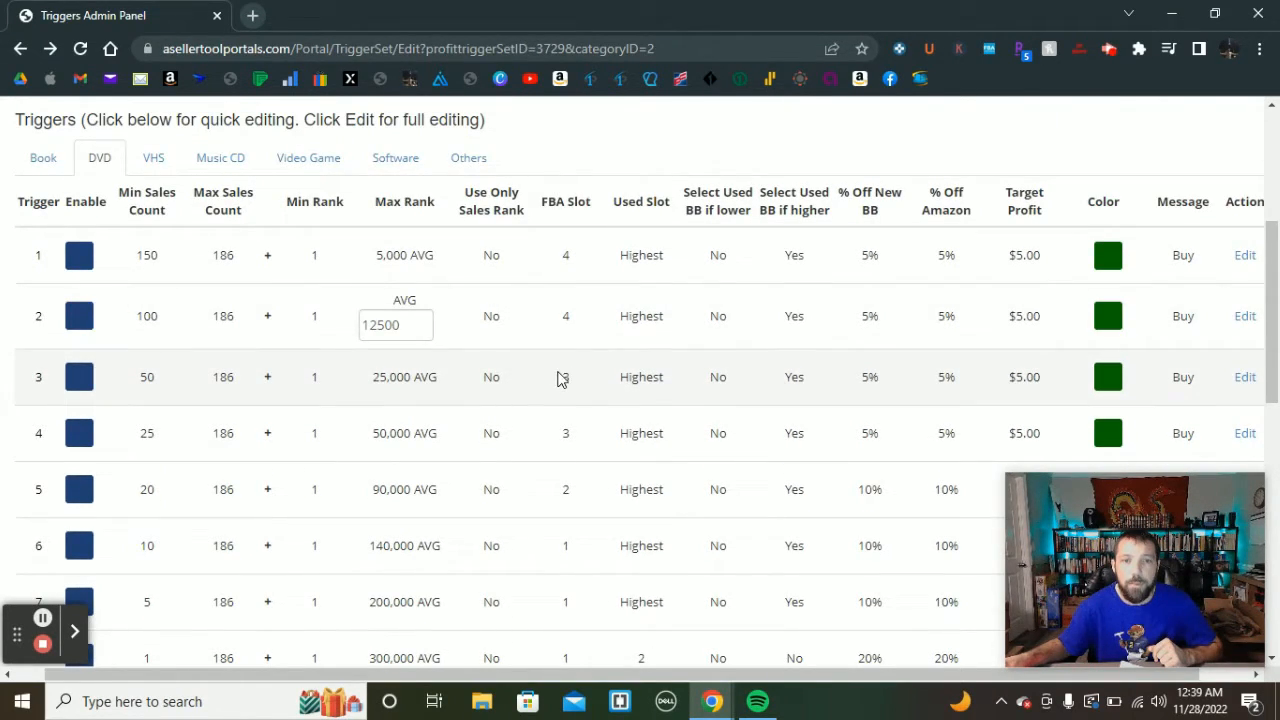
pyautogui.doubleClick(565, 377)
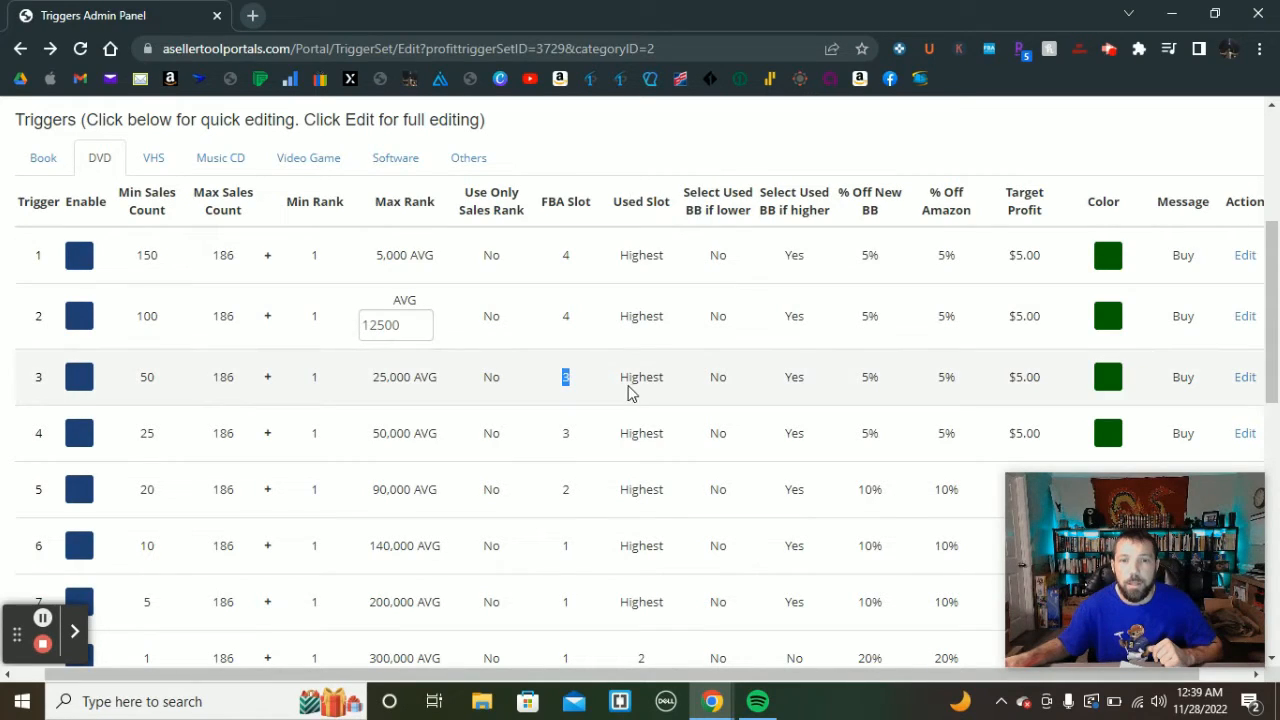
pyautogui.moveTo(622, 380); pyautogui.dragTo(740, 424)
pyautogui.click(766, 378)
pyautogui.moveTo(774, 375); pyautogui.dragTo(799, 373)
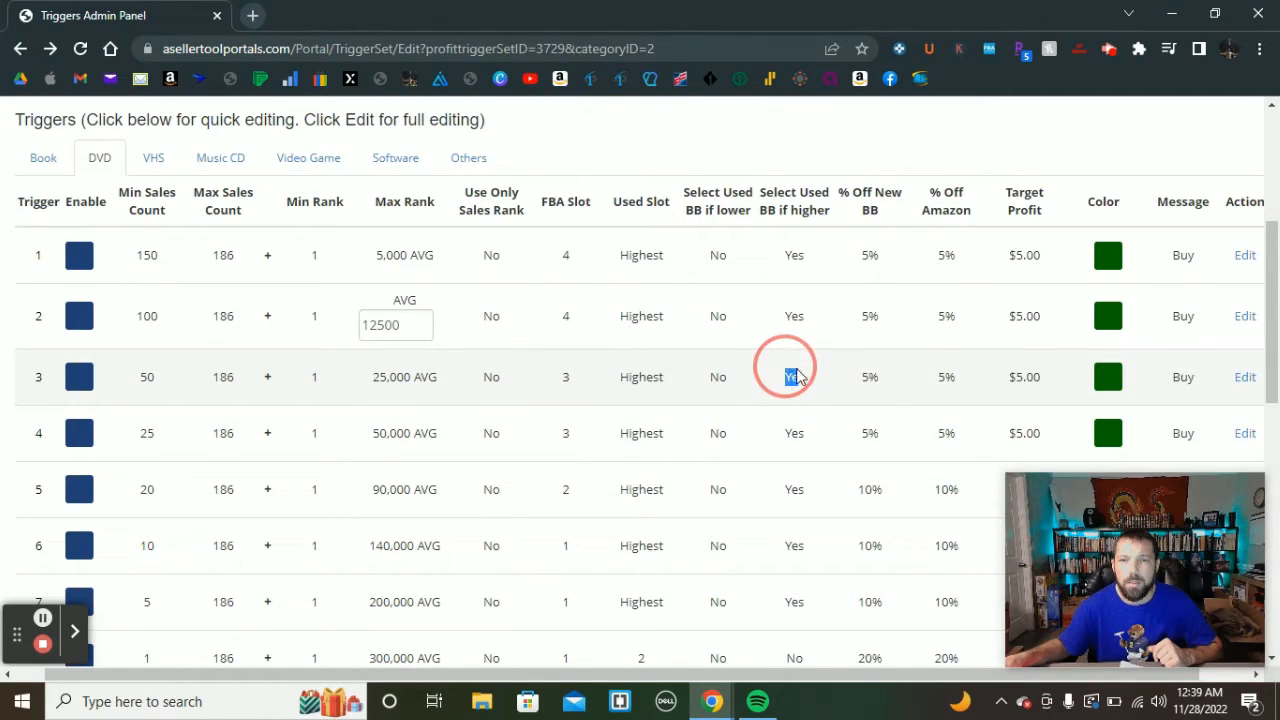
pyautogui.click(879, 380)
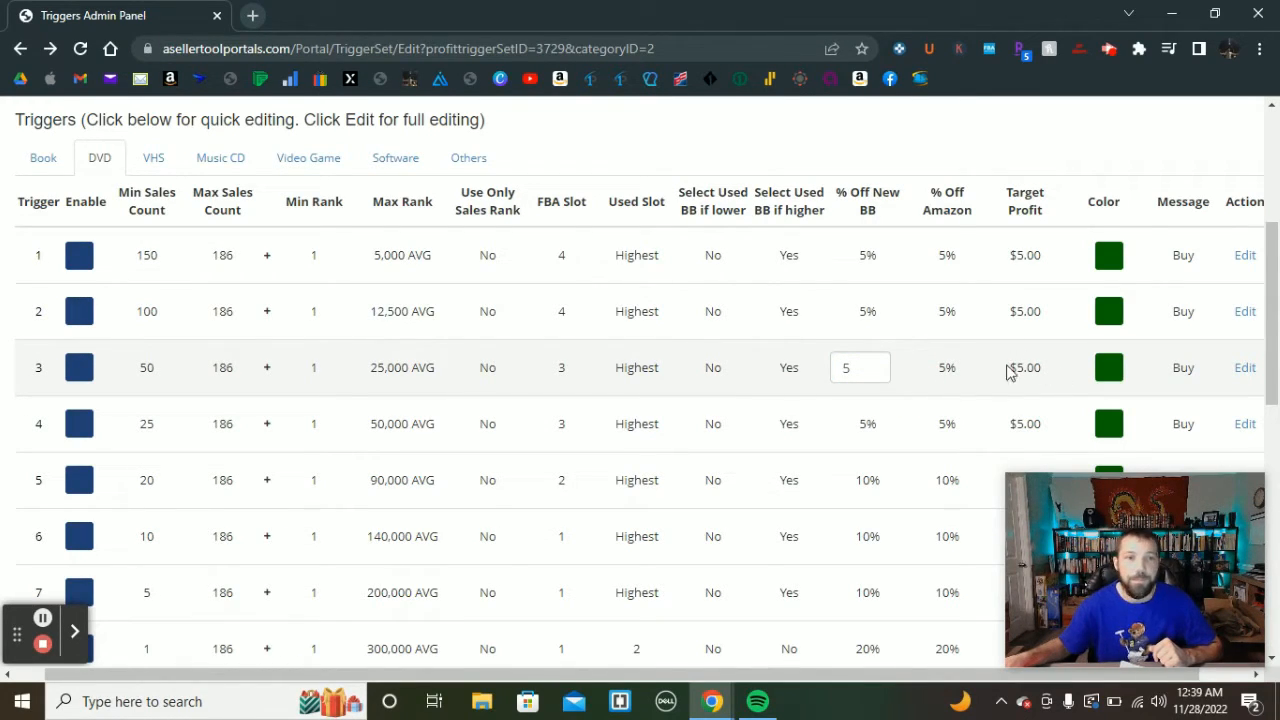
# Examine DVD trigger 4's FBA slot, used slot and used buy box settings without changing them.
pyautogui.scroll(-1, 366, 366)
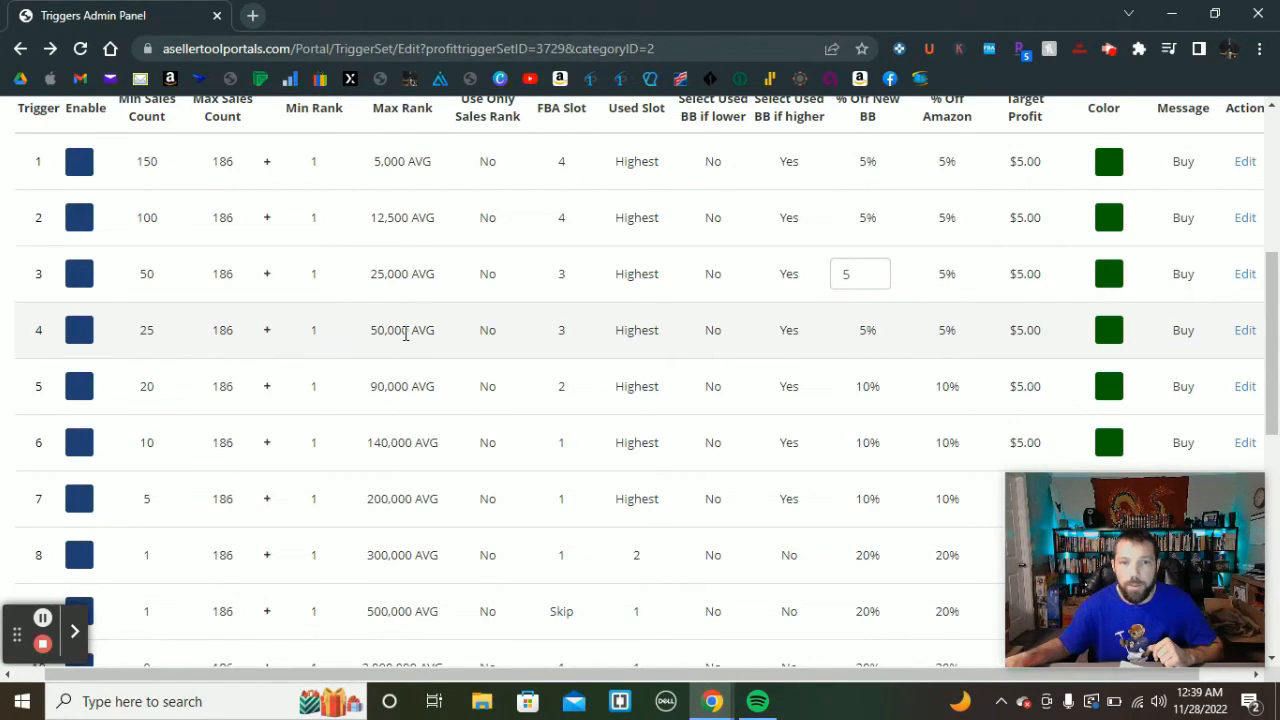
pyautogui.doubleClick(564, 336)
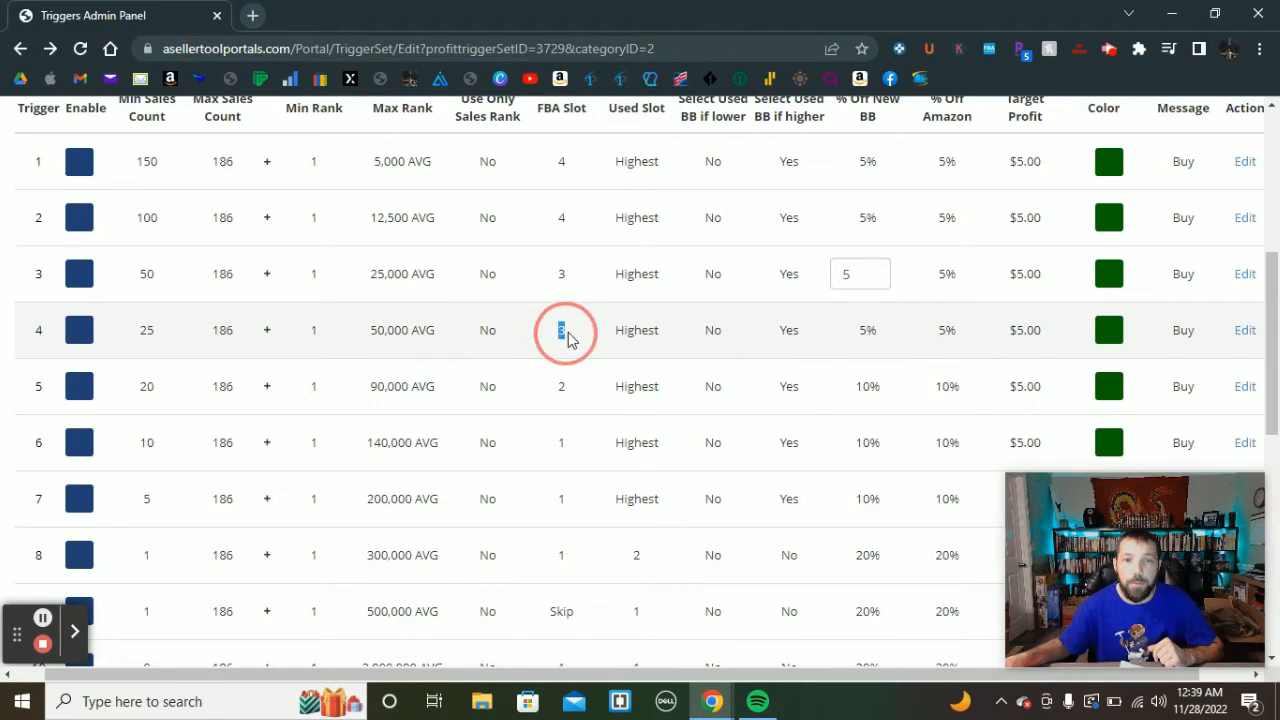
pyautogui.moveTo(626, 337); pyautogui.dragTo(650, 337)
pyautogui.click(650, 337)
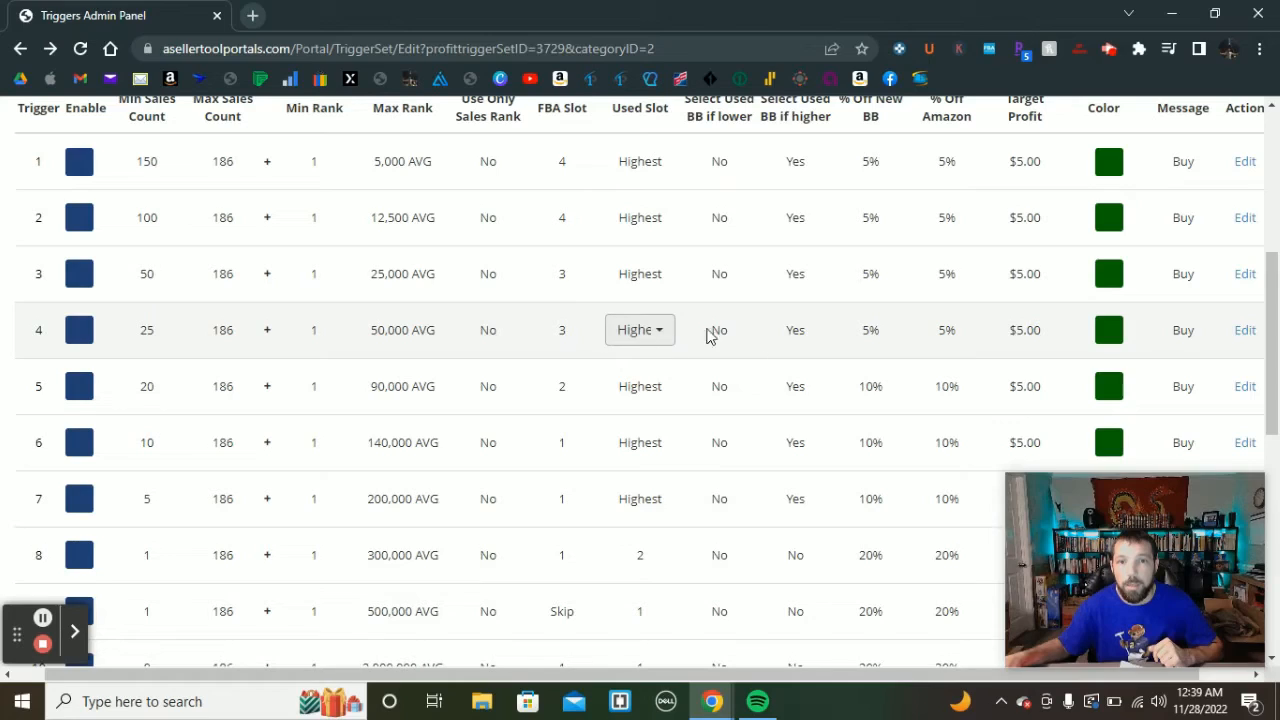
pyautogui.doubleClick(790, 336)
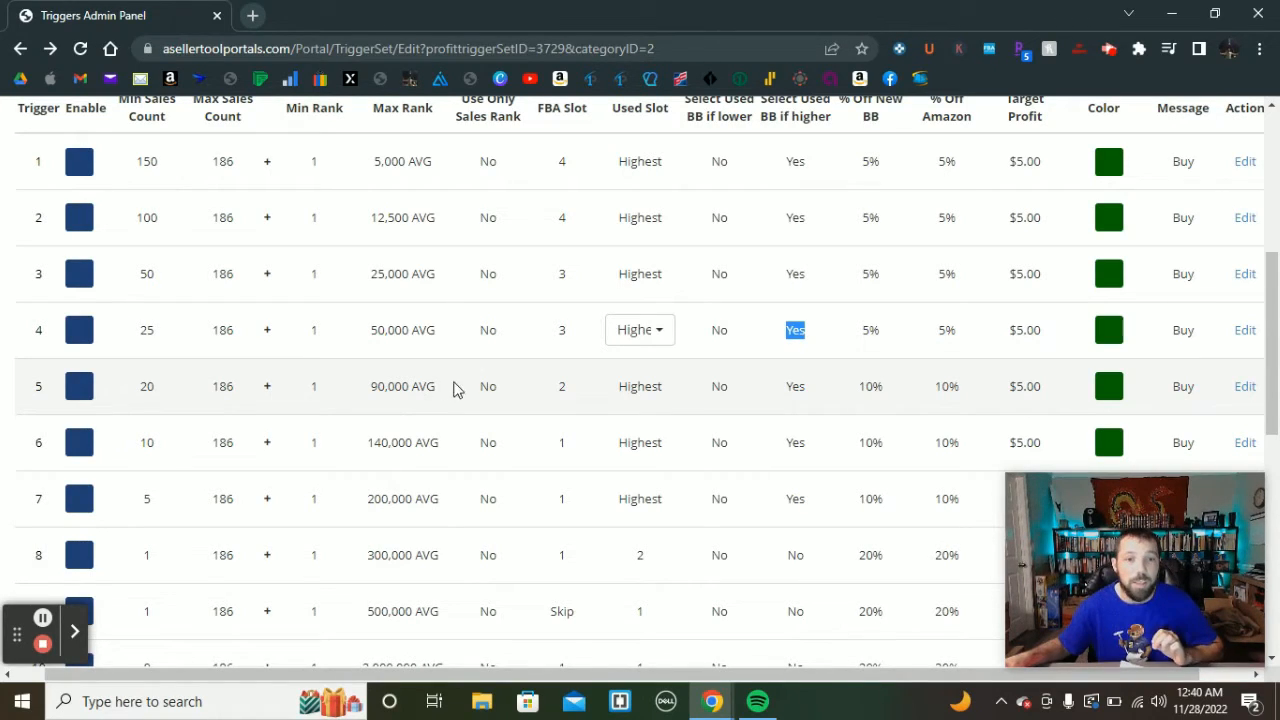
# Examine DVD trigger 5's FBA slot, used buy box choice and percentage off the new buy box.
pyautogui.doubleClick(563, 386)
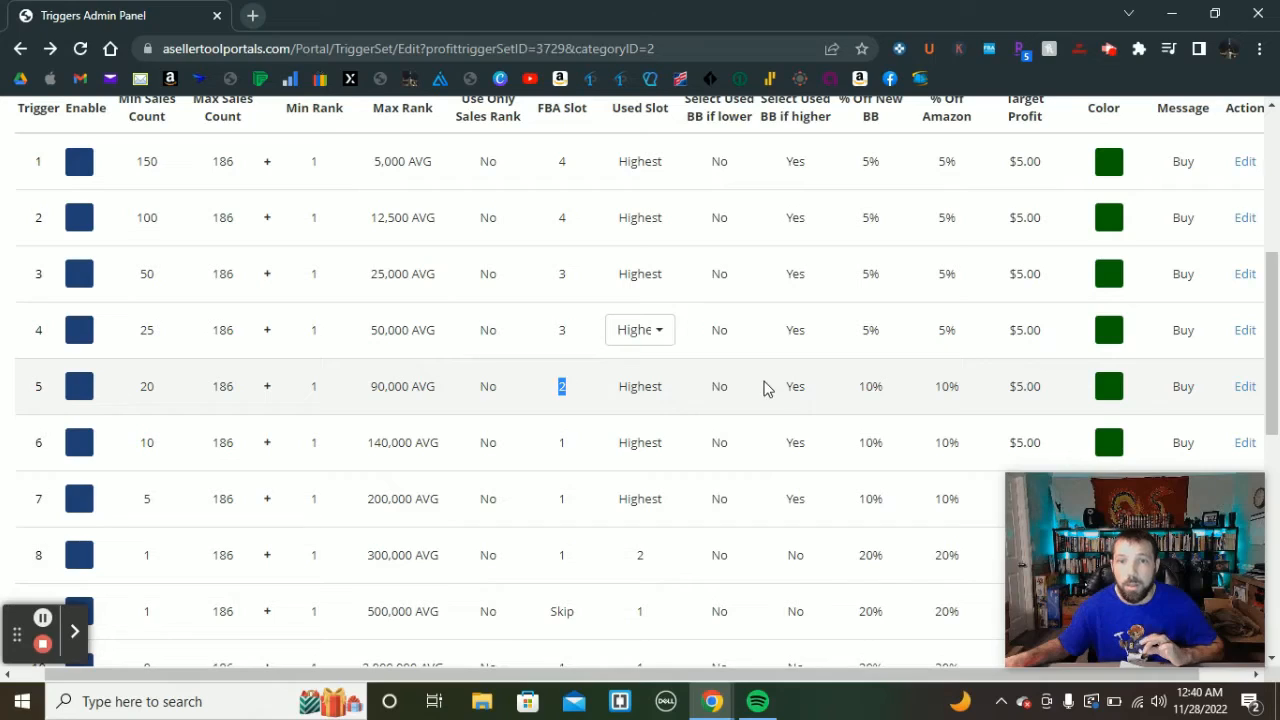
pyautogui.doubleClick(818, 387)
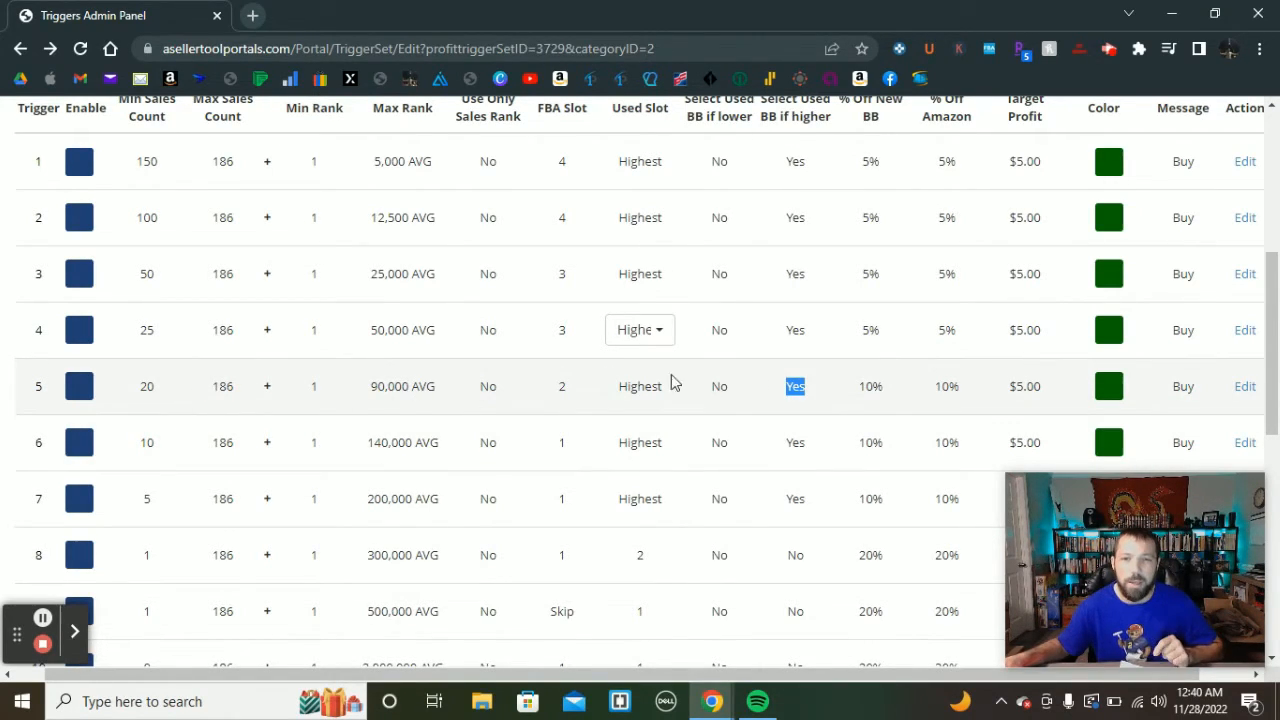
pyautogui.moveTo(854, 386); pyautogui.dragTo(868, 383)
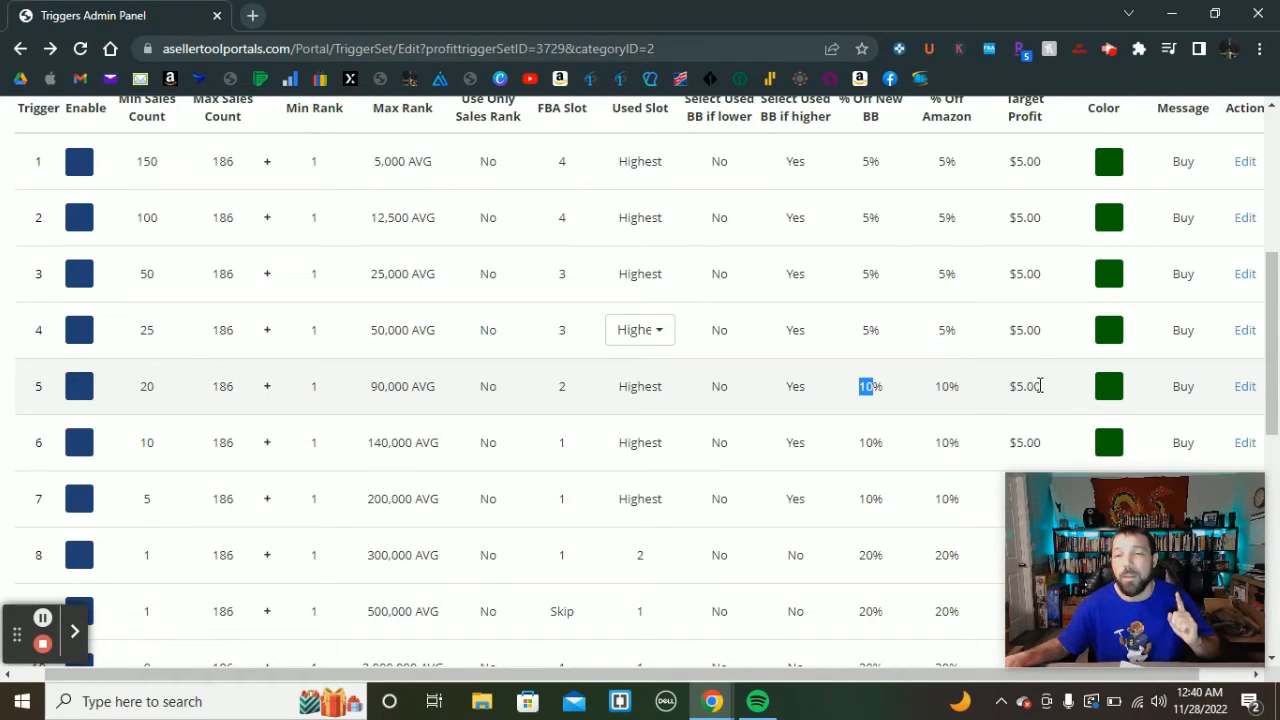
pyautogui.scroll(-1, 586, 491)
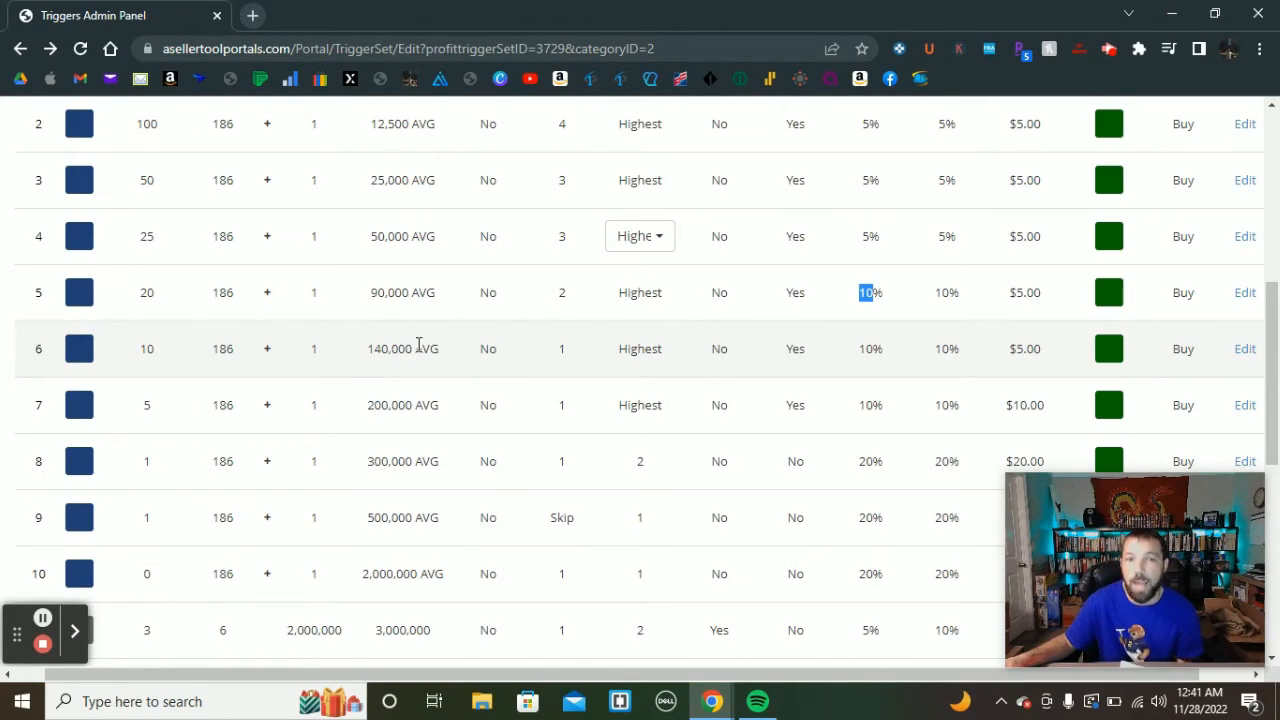
# Examine DVD trigger 6's FBA slot, minimum sales count and used buy box if higher setting without changing them.
pyautogui.doubleClick(565, 348)
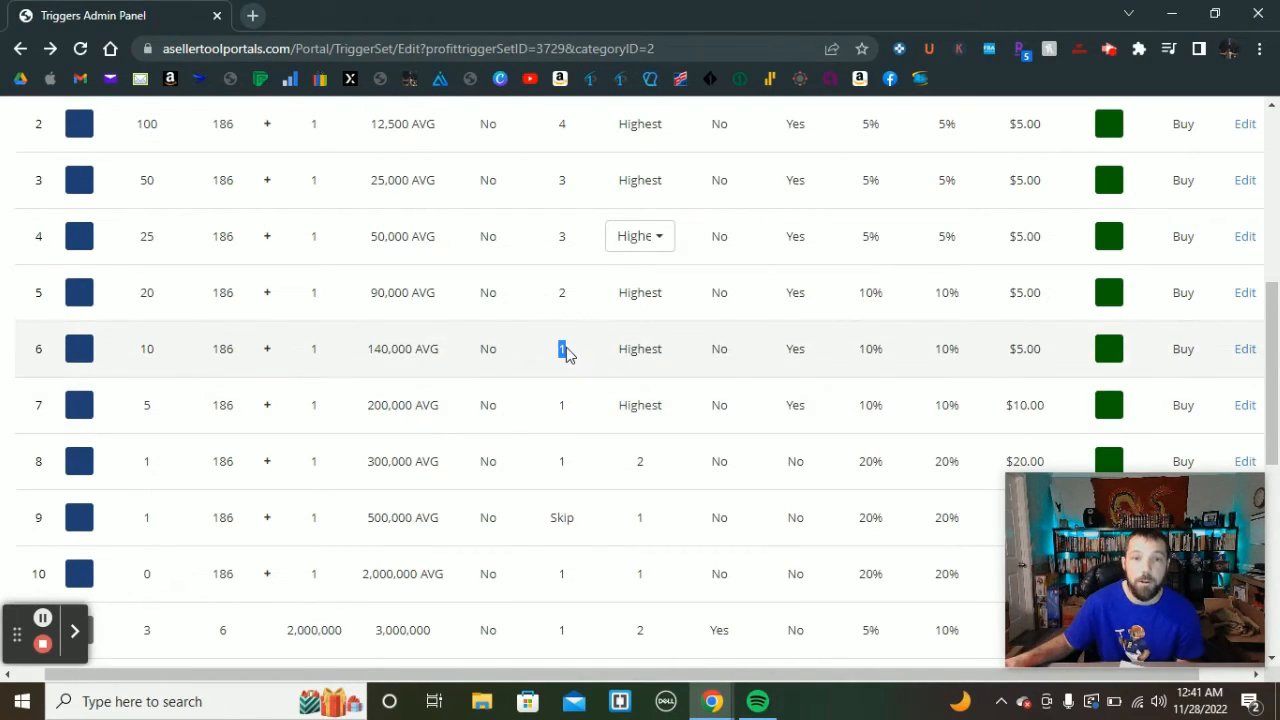
pyautogui.click(145, 348)
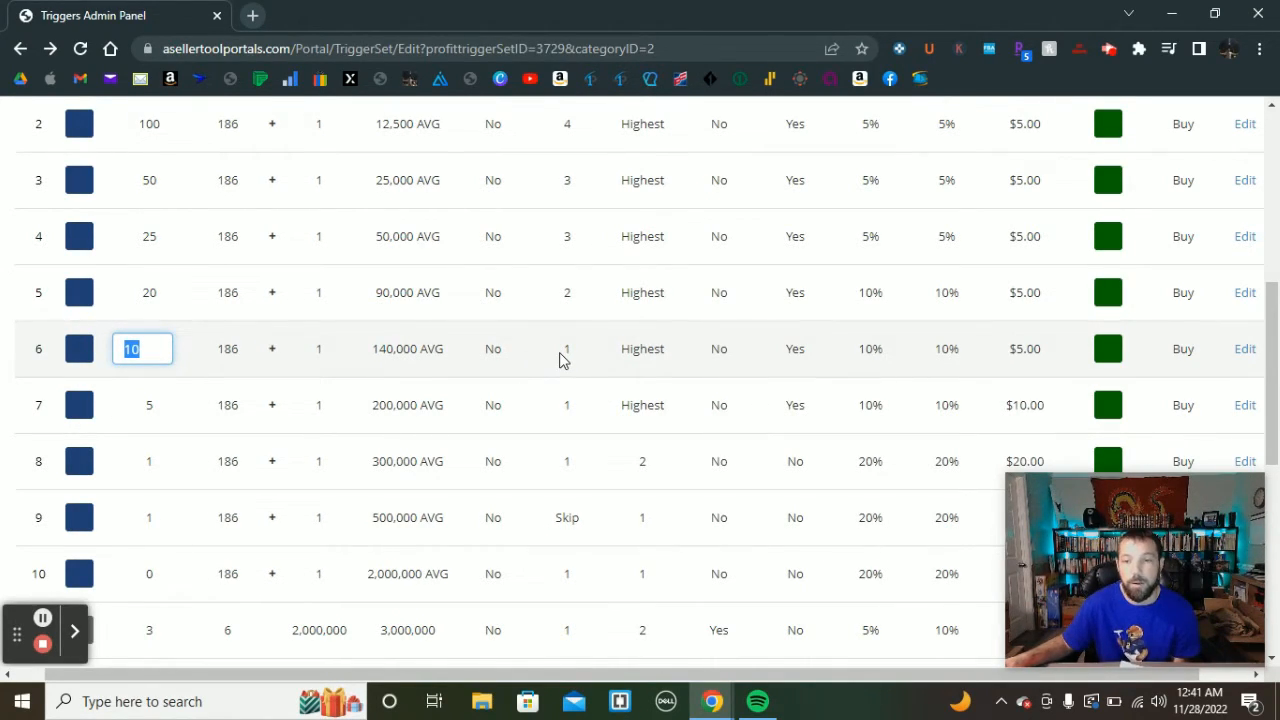
pyautogui.moveTo(563, 350); pyautogui.dragTo(592, 358)
pyautogui.press('BackSpace')
pyautogui.write('1')
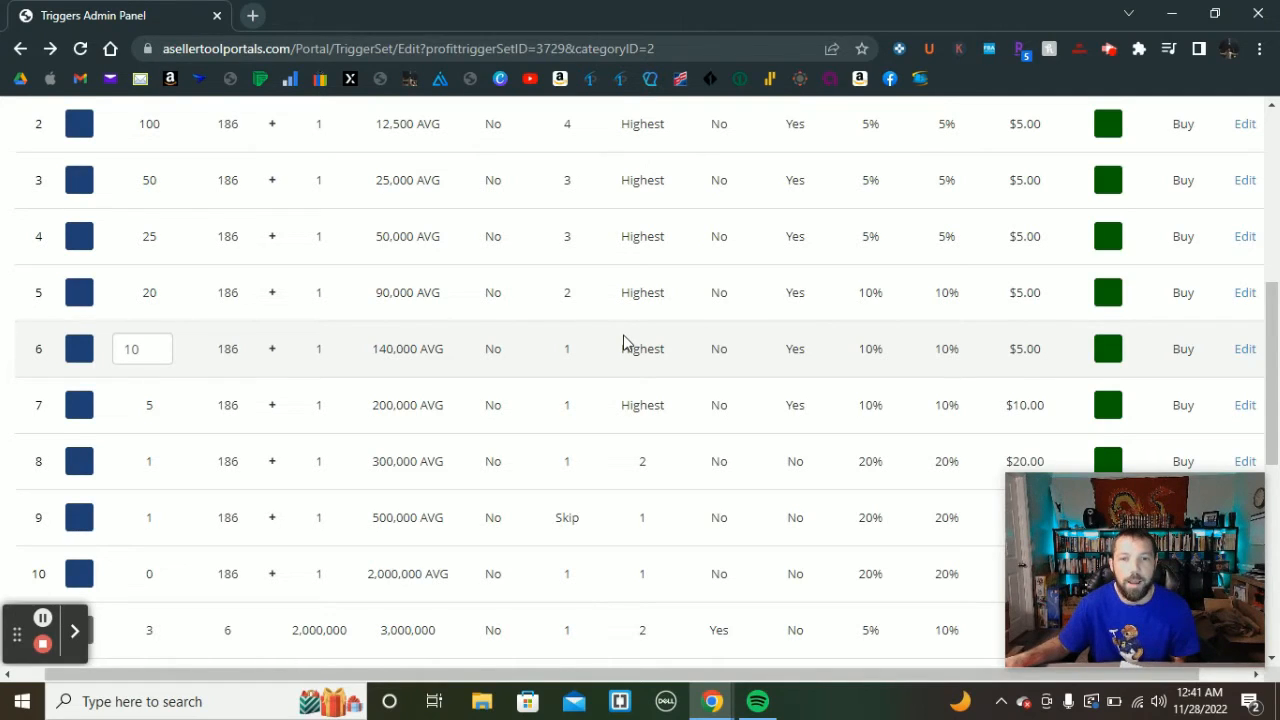
pyautogui.scroll(2, 760, 390)
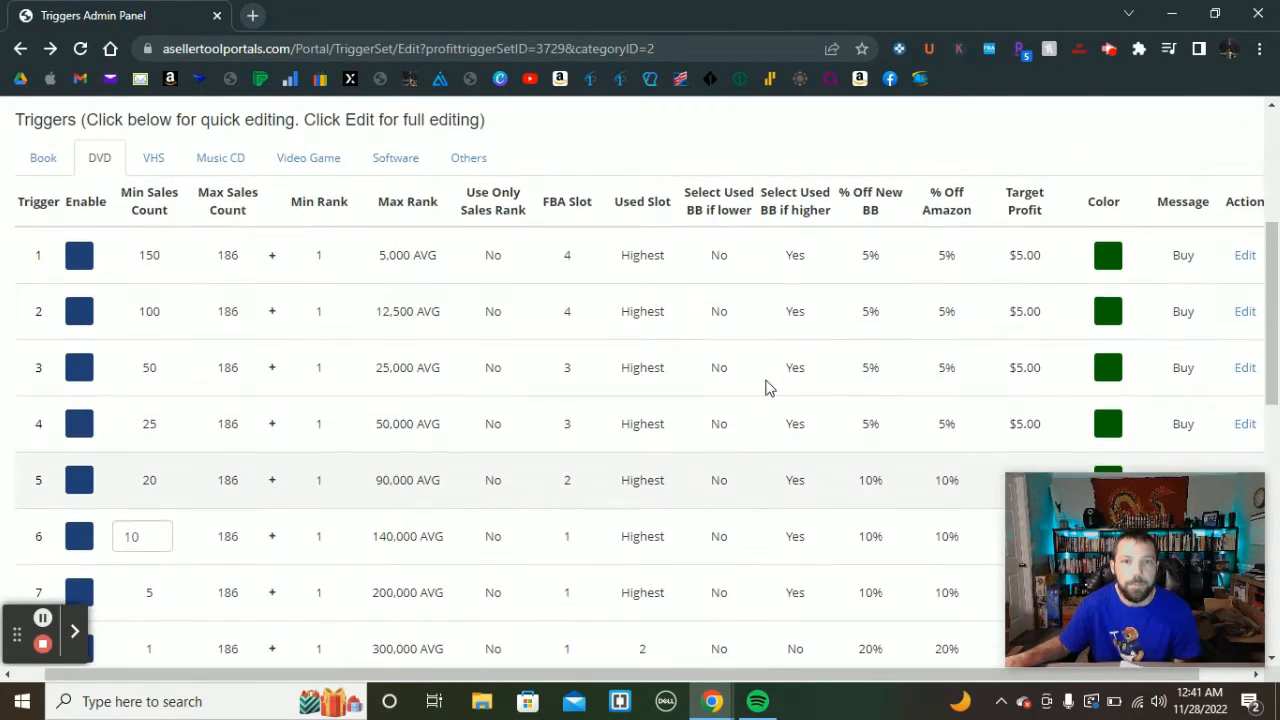
pyautogui.scroll(-1, 843, 309)
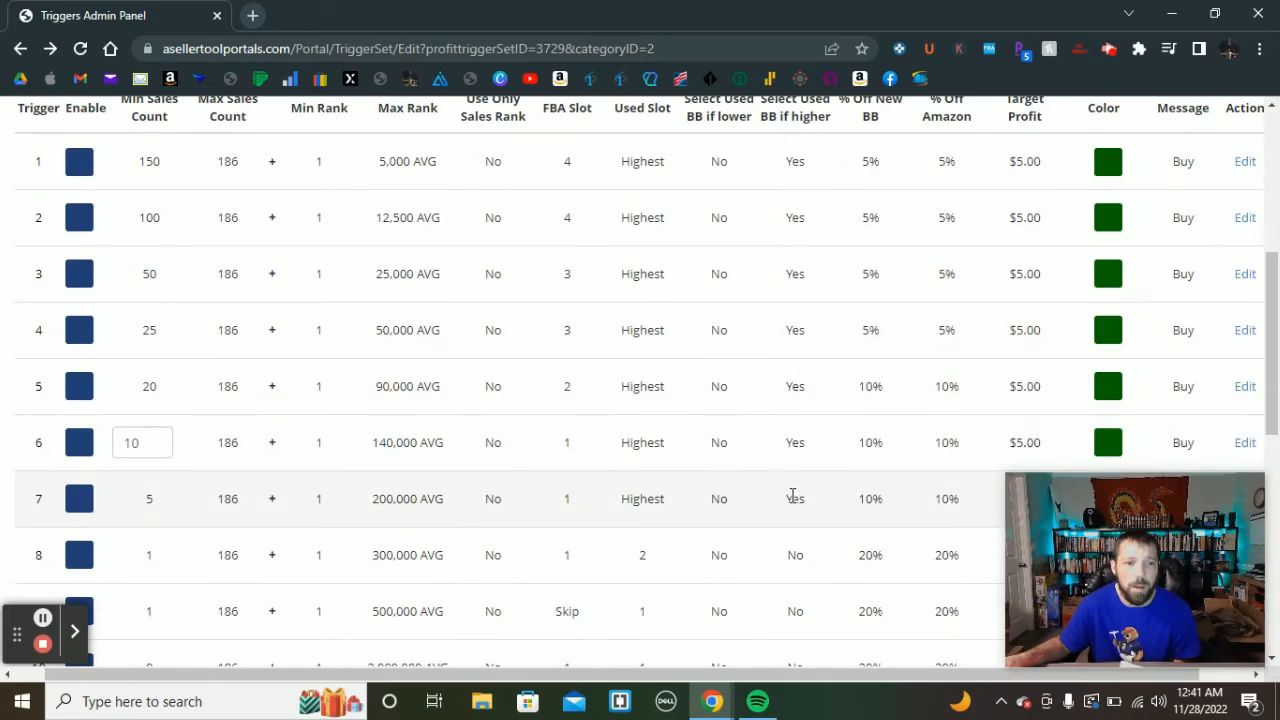
pyautogui.click(786, 443)
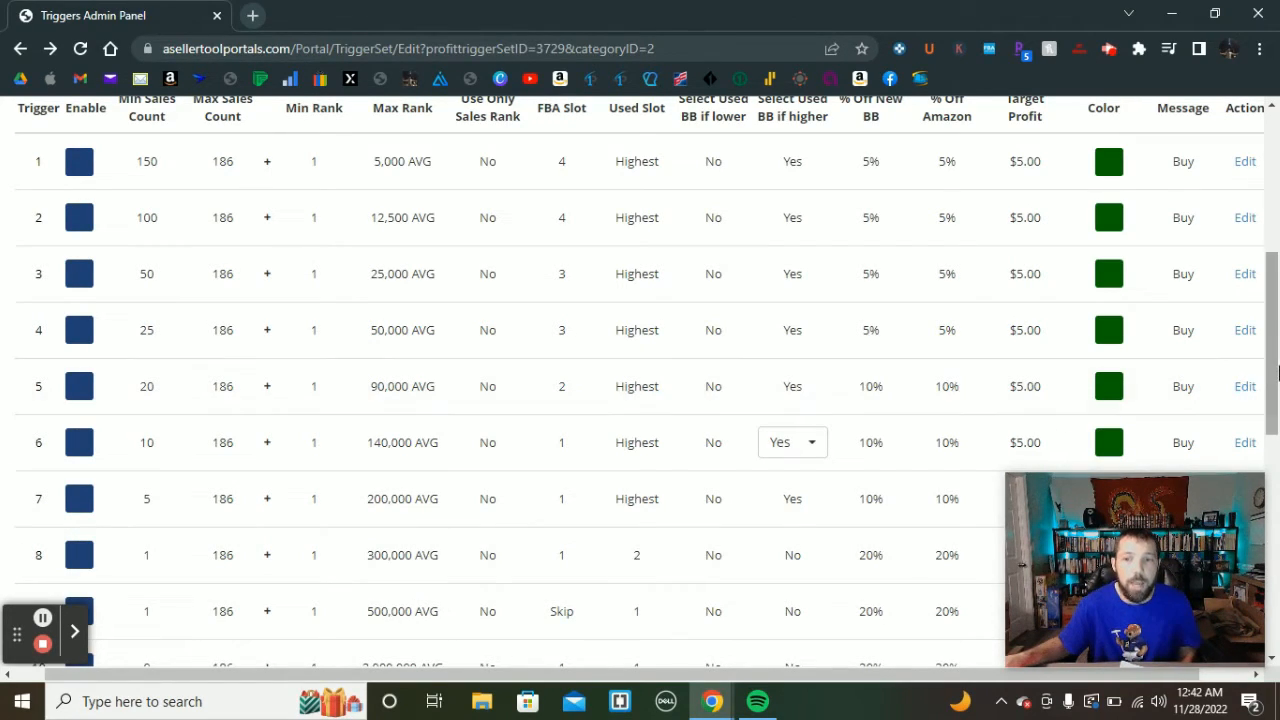
# Examine DVD trigger 7's FBA slot, used buy box if higher choice and target profit in the trigger list.
pyautogui.moveTo(1278, 372); pyautogui.dragTo(1278, 460)
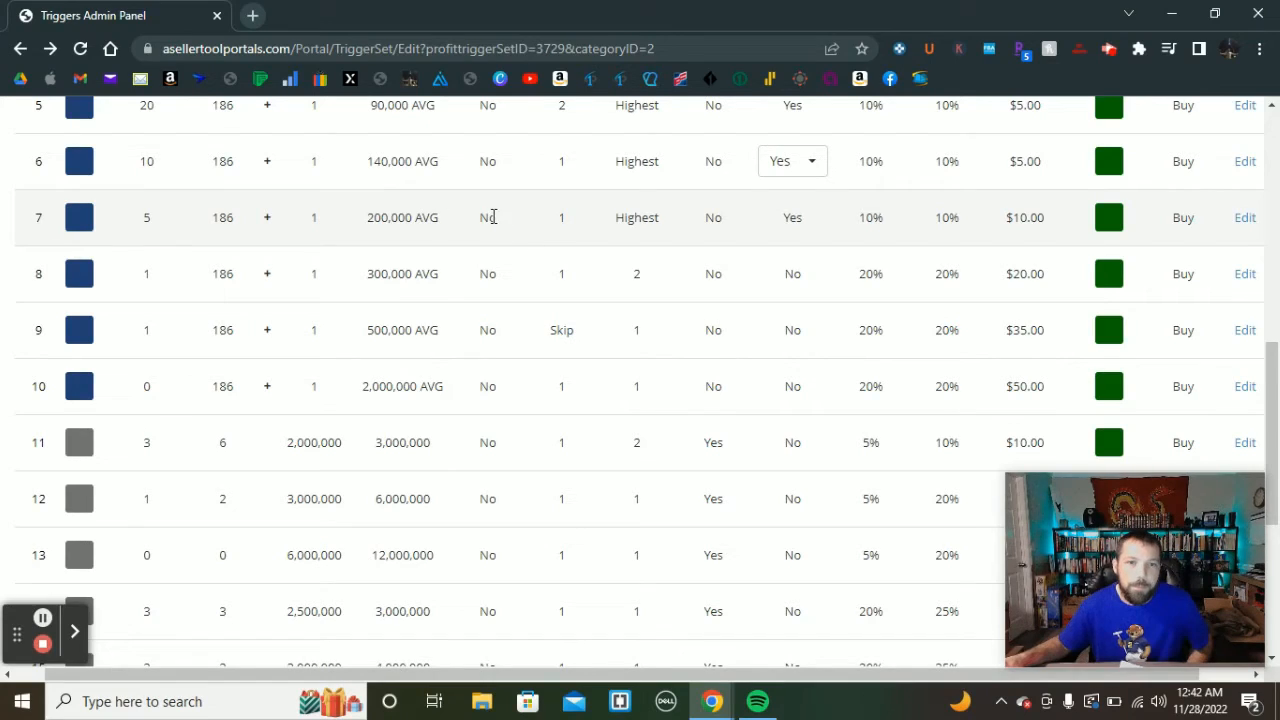
pyautogui.click(560, 217)
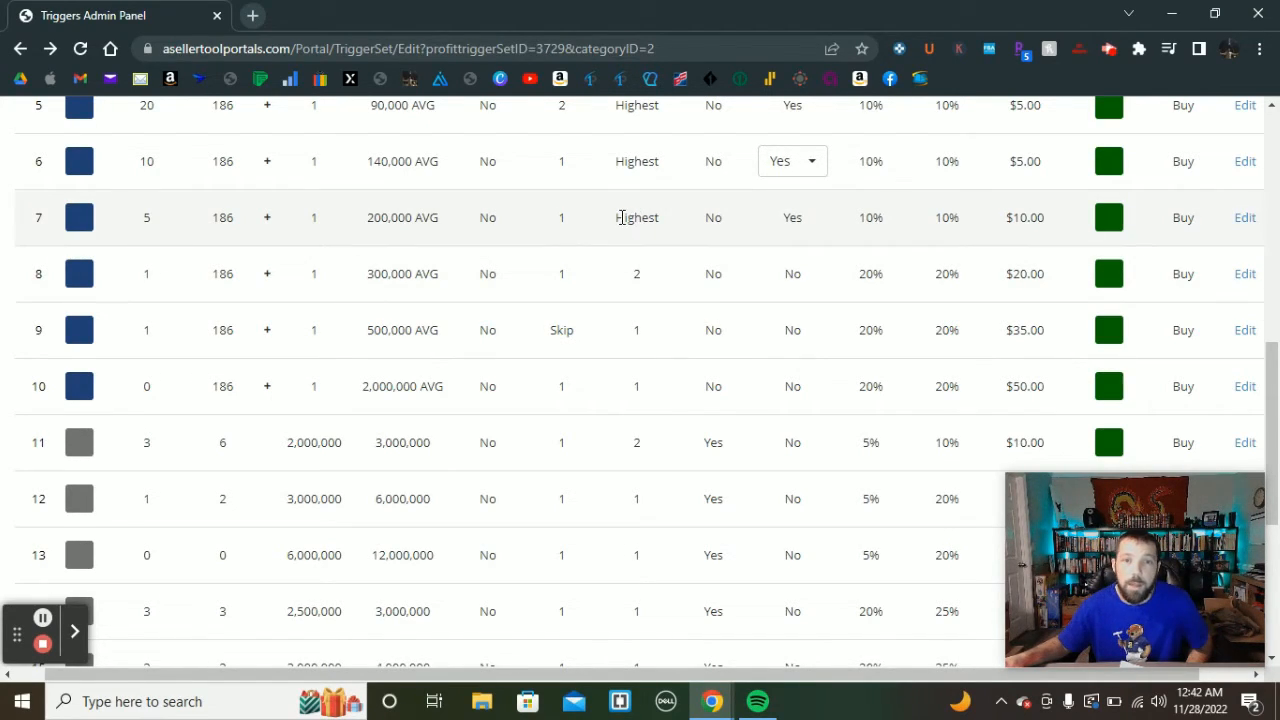
pyautogui.doubleClick(790, 218)
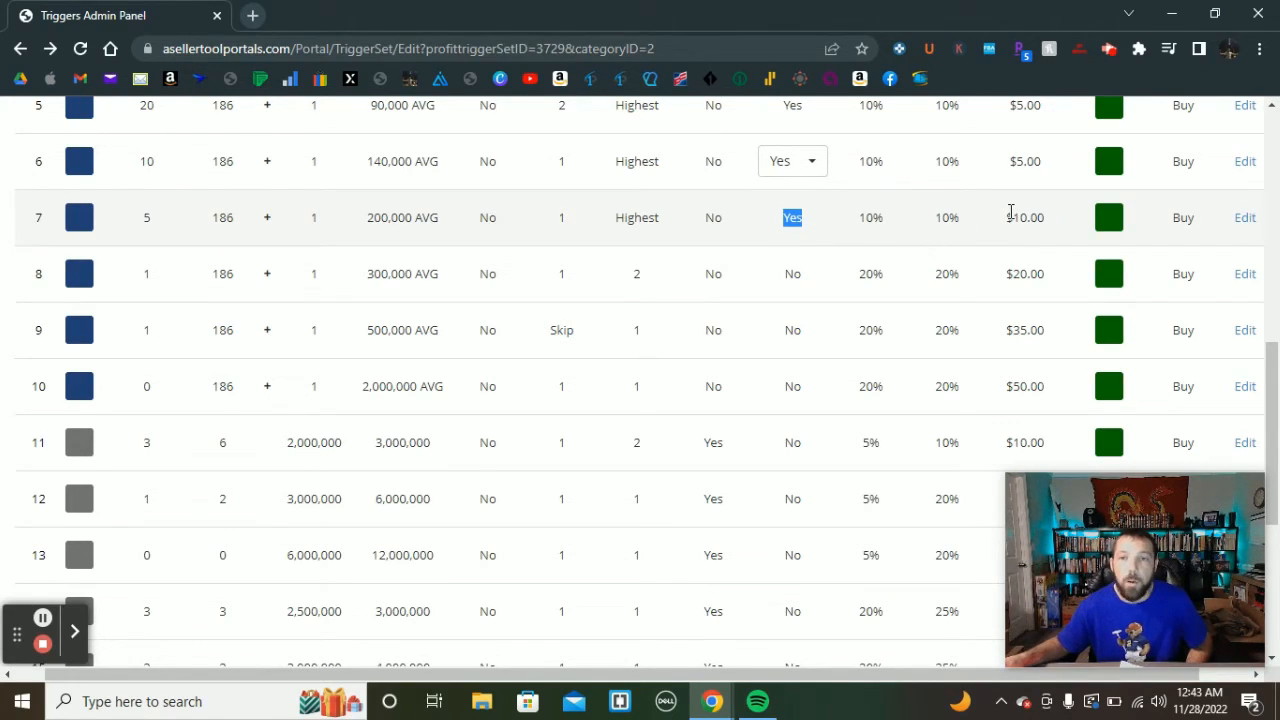
pyautogui.moveTo(1006, 217); pyautogui.dragTo(1062, 224)
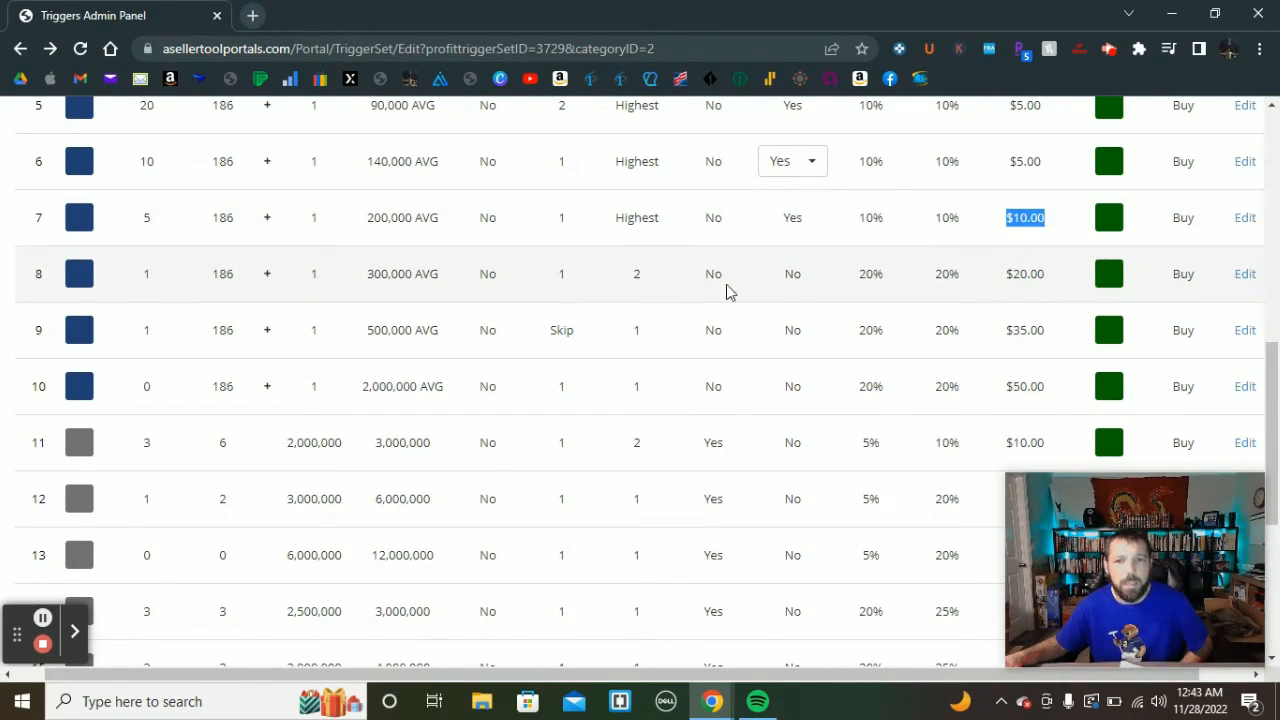
# Examine DVD trigger 8's target profit, percentages off, used buy box and slot settings, plus trigger 9's used slot and target profit.
pyautogui.moveTo(1005, 280); pyautogui.dragTo(1063, 283)
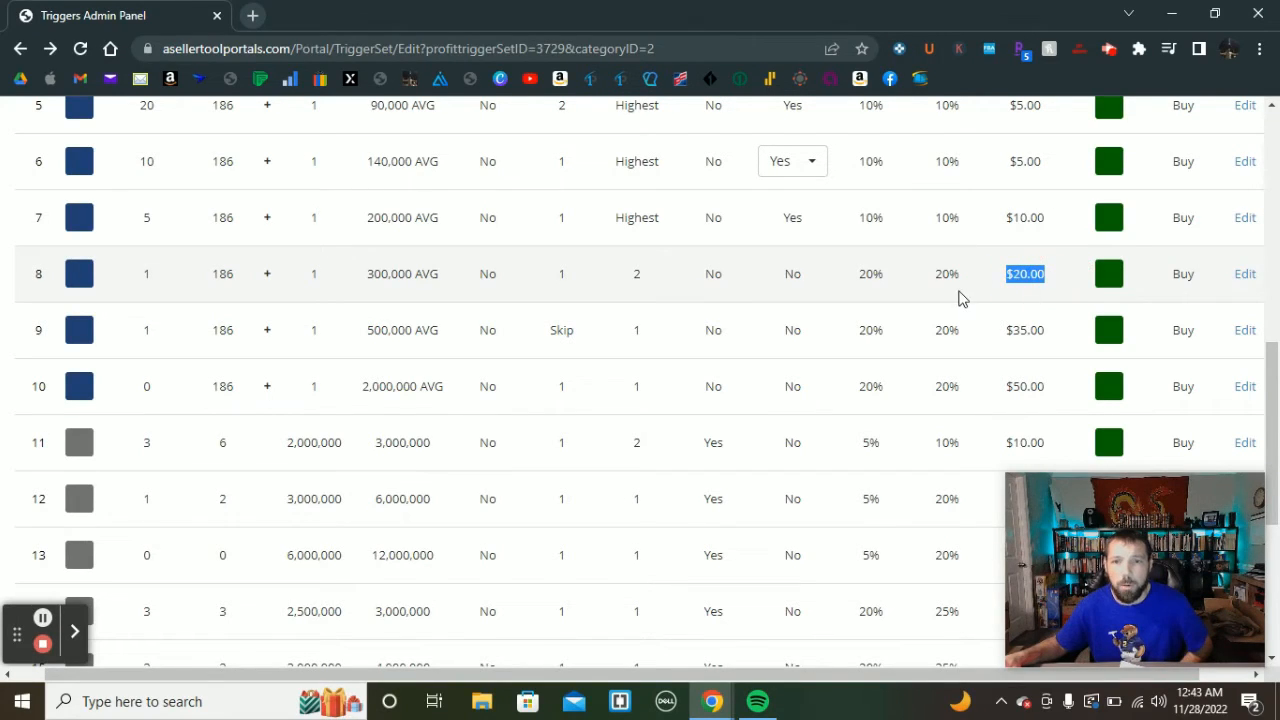
pyautogui.moveTo(960, 274); pyautogui.dragTo(829, 274)
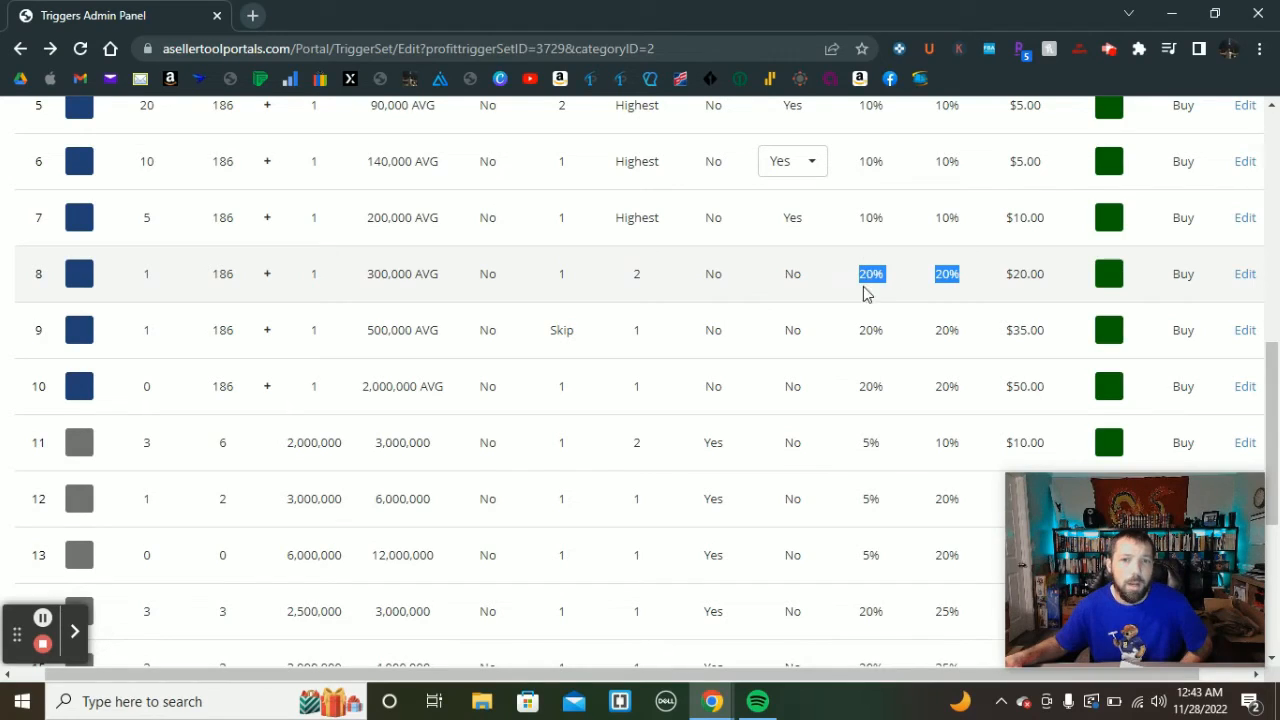
pyautogui.moveTo(806, 274); pyautogui.dragTo(702, 273)
pyautogui.doubleClick(562, 274)
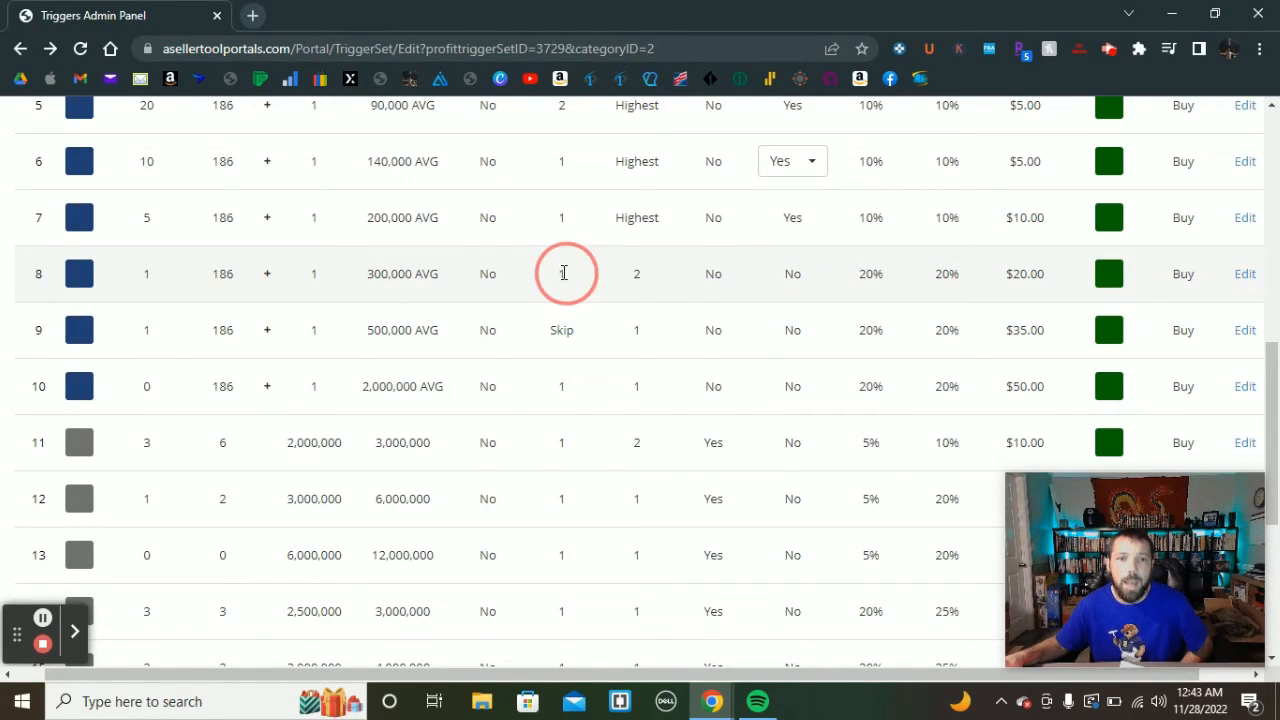
pyautogui.doubleClick(636, 274)
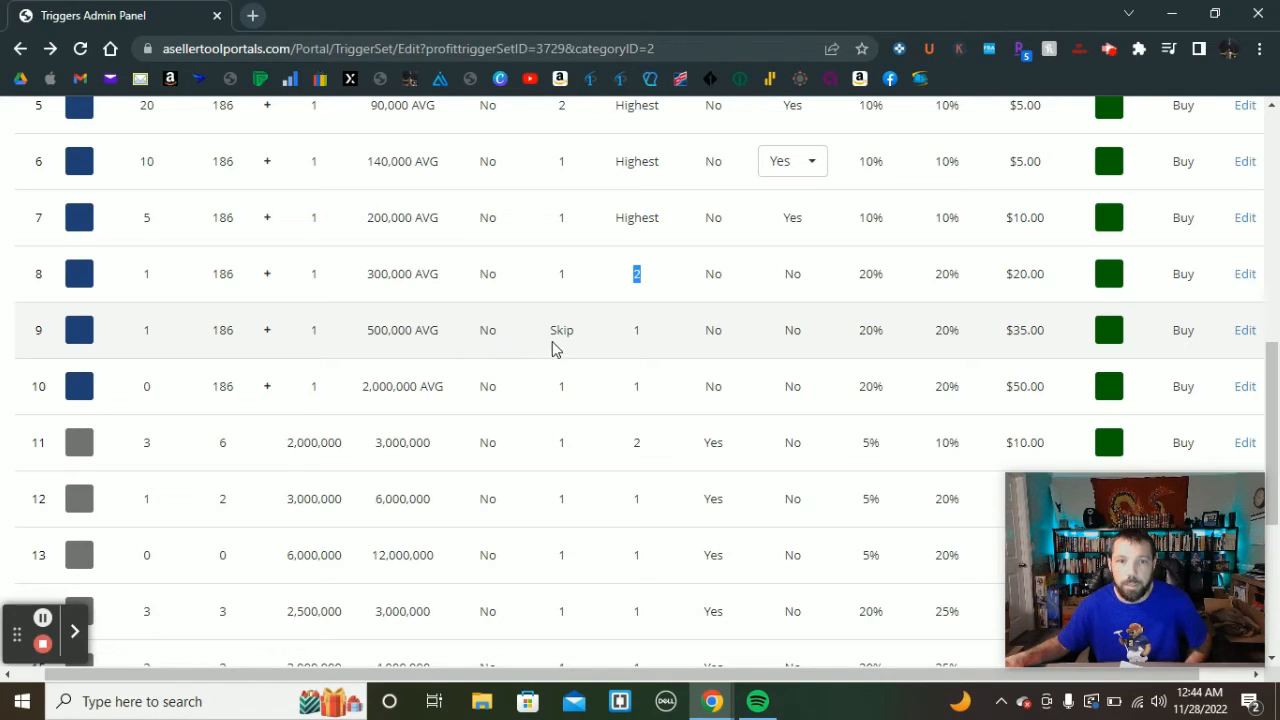
pyautogui.doubleClick(636, 334)
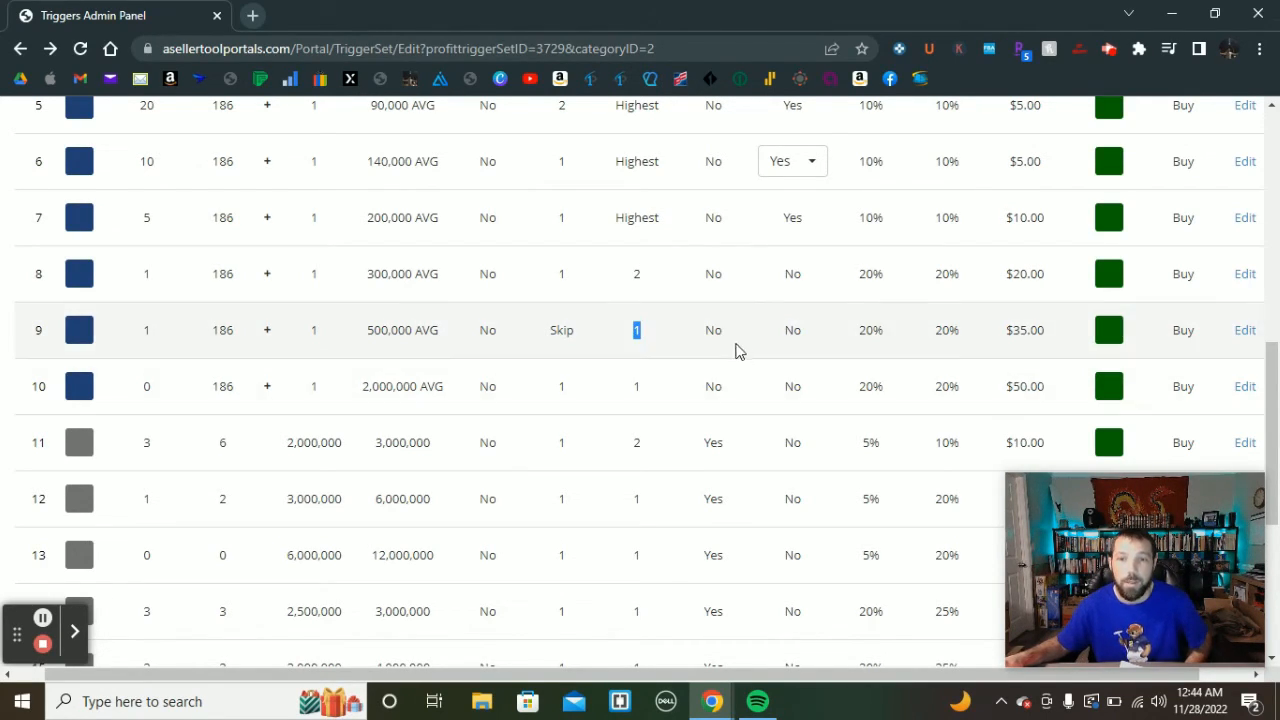
pyautogui.moveTo(1006, 337); pyautogui.dragTo(1063, 331)
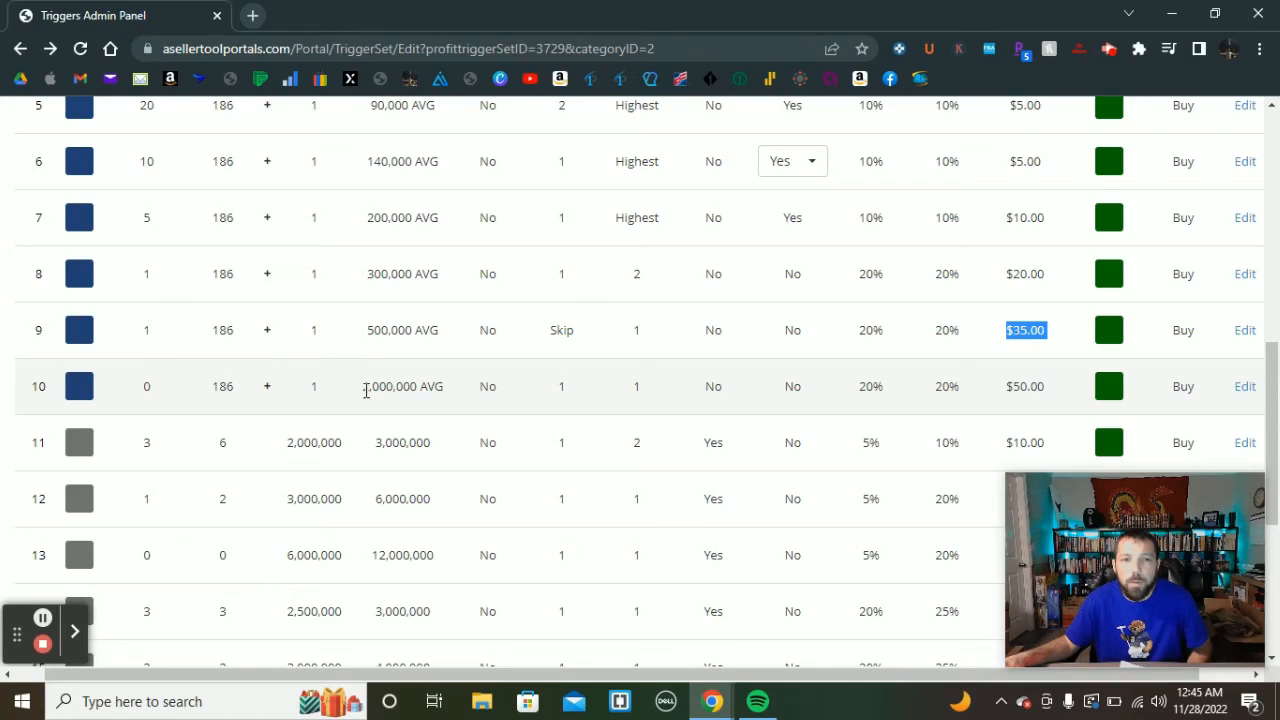
# Examine DVD trigger 10's max rank, FBA slot options, percentages off new buy box and Amazon, and target profit without changing them.
pyautogui.moveTo(366, 391); pyautogui.dragTo(420, 390)
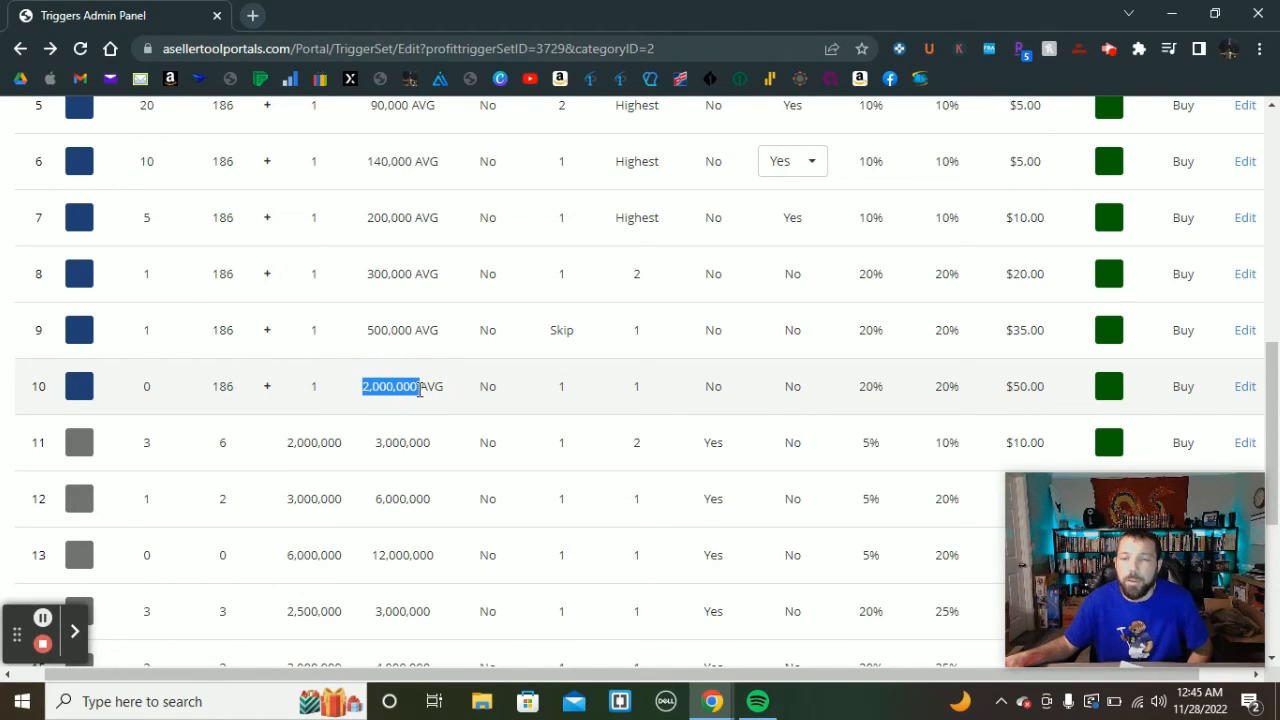
pyautogui.click(456, 401)
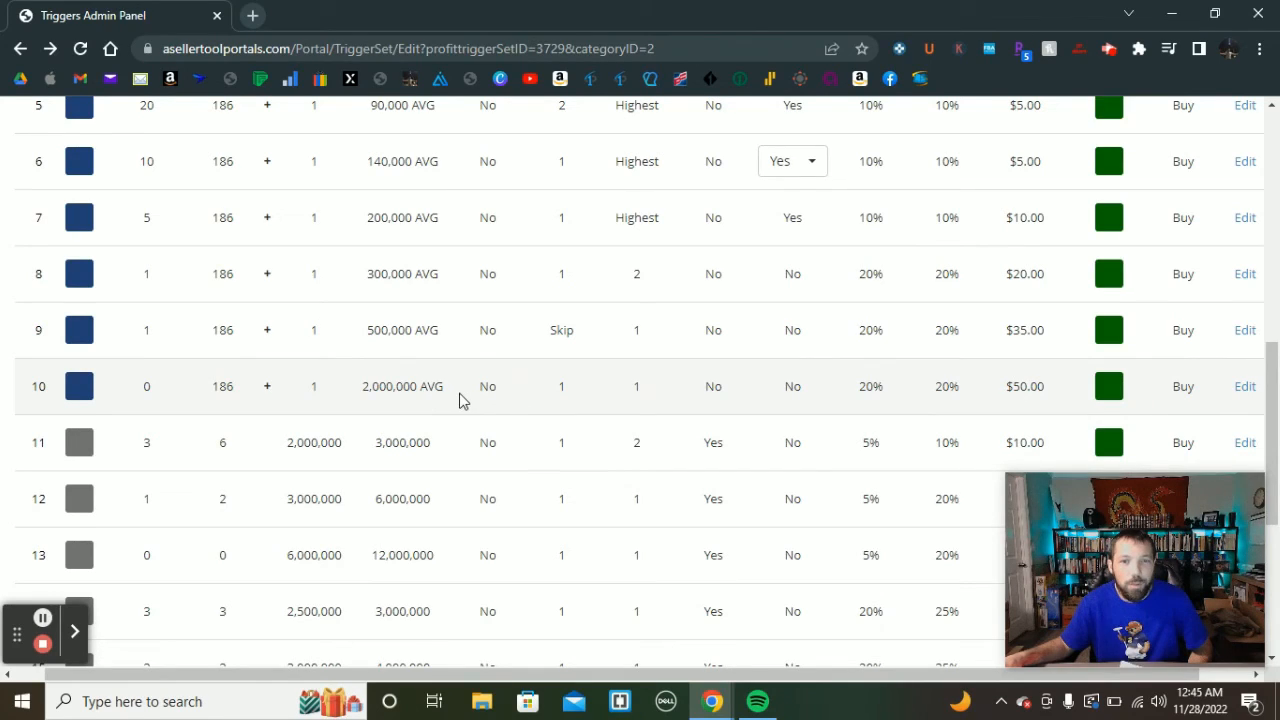
pyautogui.click(561, 386)
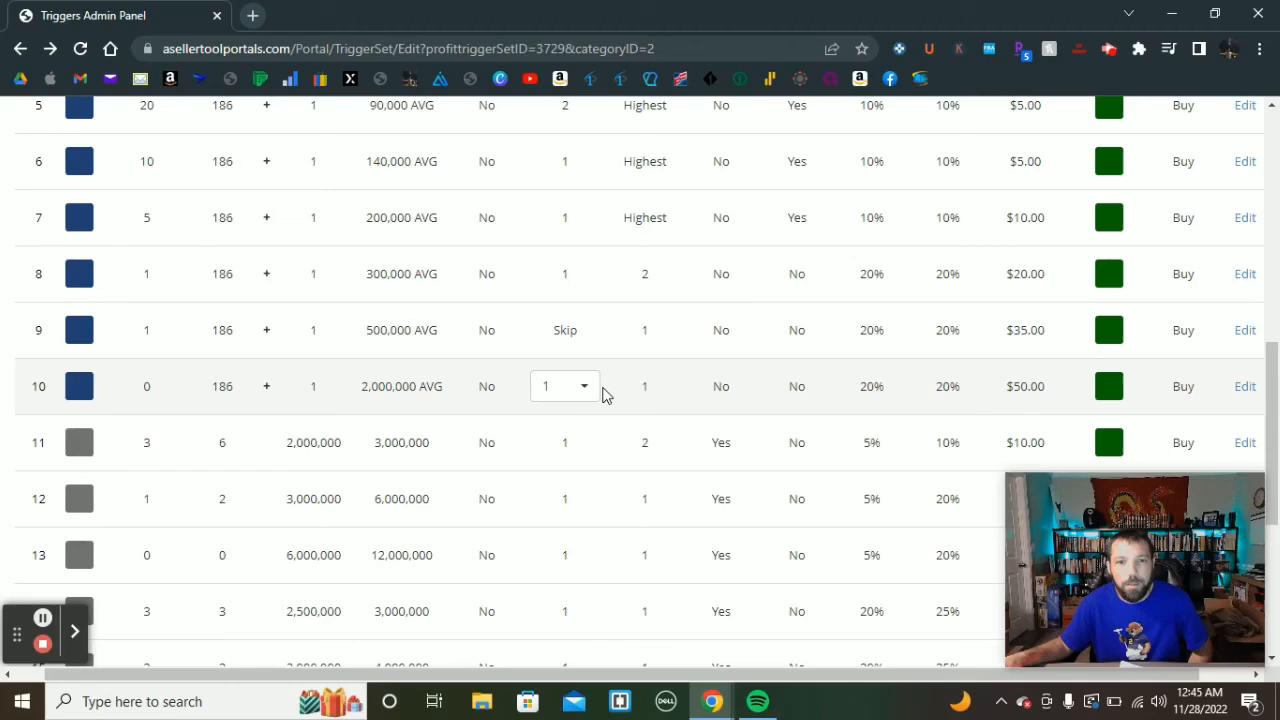
pyautogui.click(588, 390)
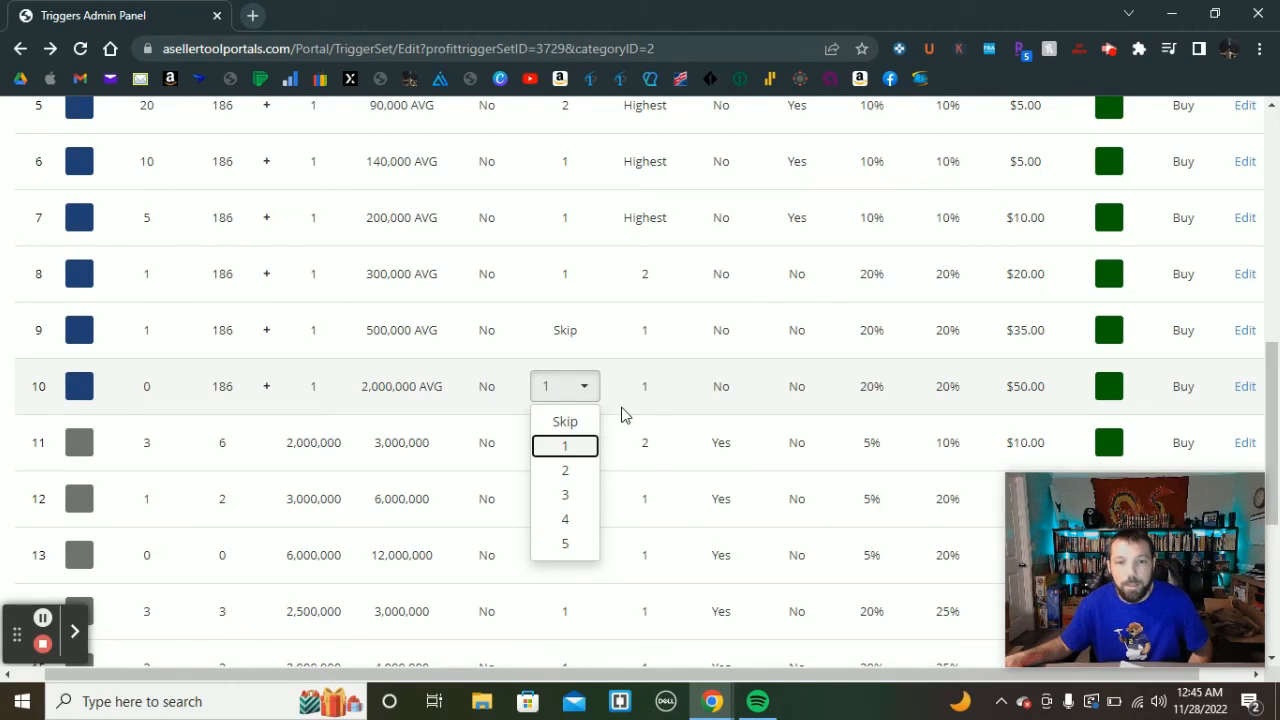
pyautogui.click(623, 411)
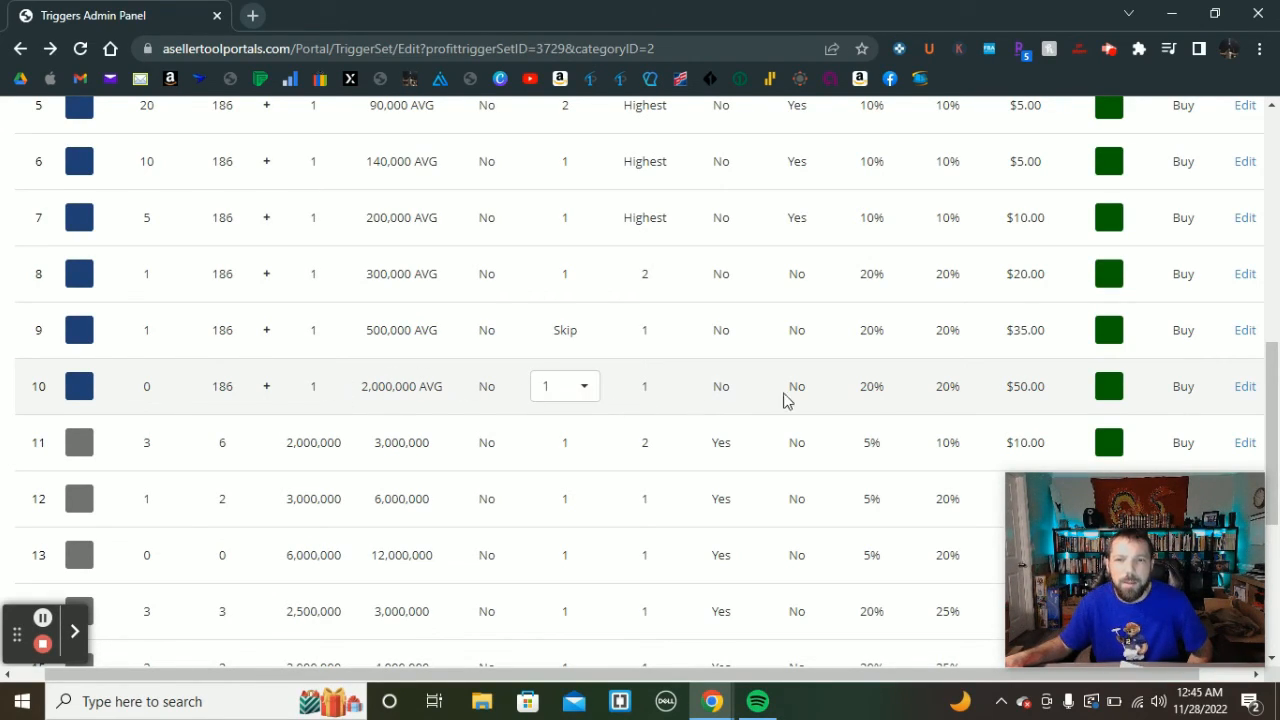
pyautogui.moveTo(854, 394); pyautogui.dragTo(980, 394)
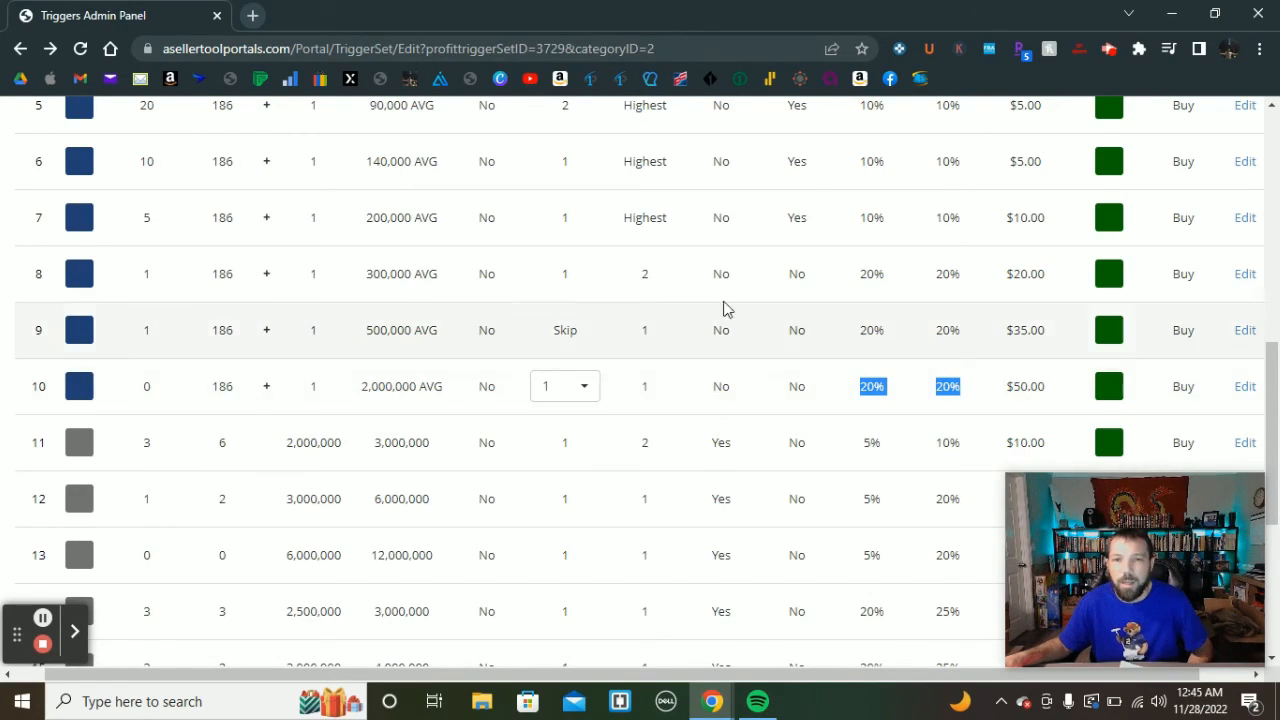
pyautogui.scroll(3, 786, 420)
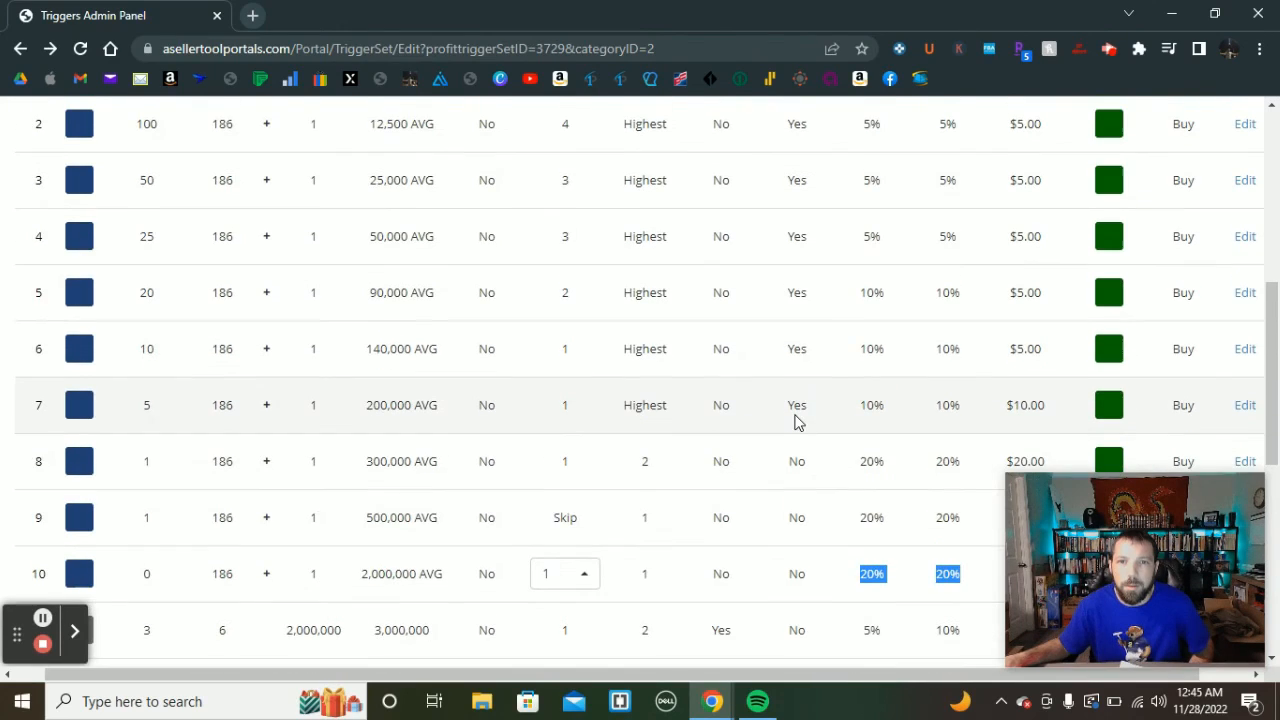
pyautogui.scroll(-3, 796, 438)
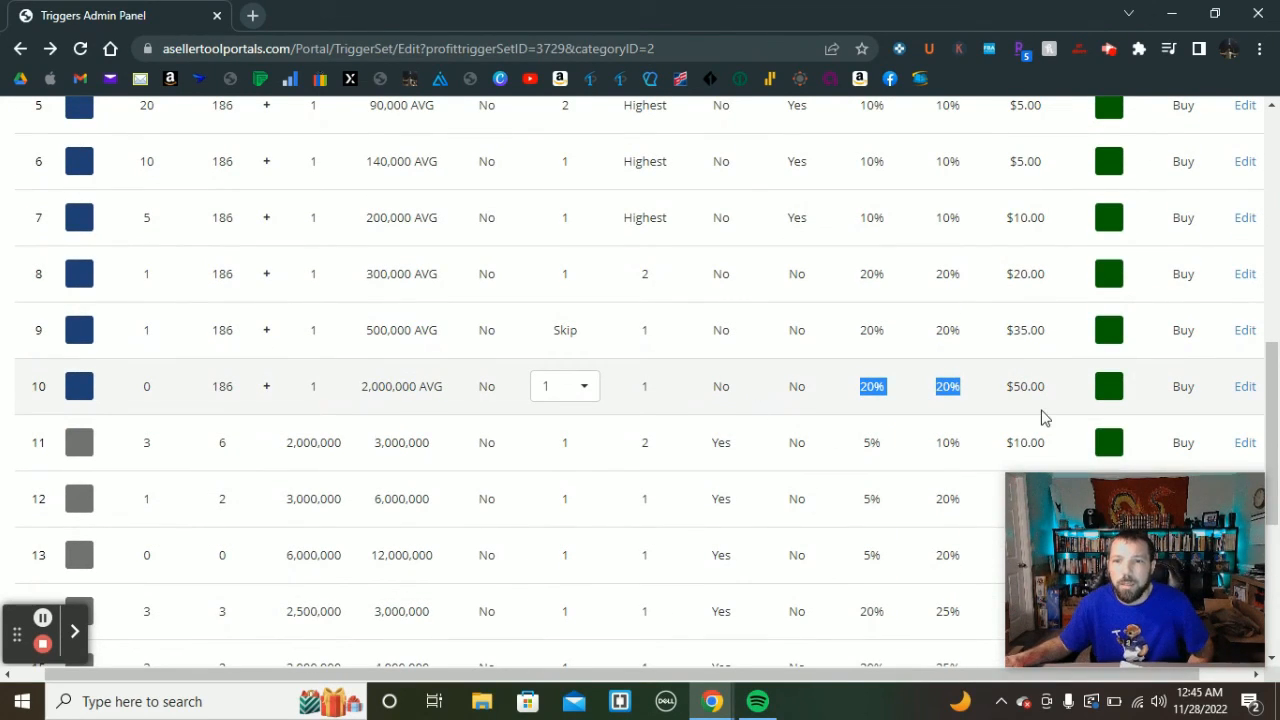
pyautogui.moveTo(1007, 391); pyautogui.dragTo(1060, 393)
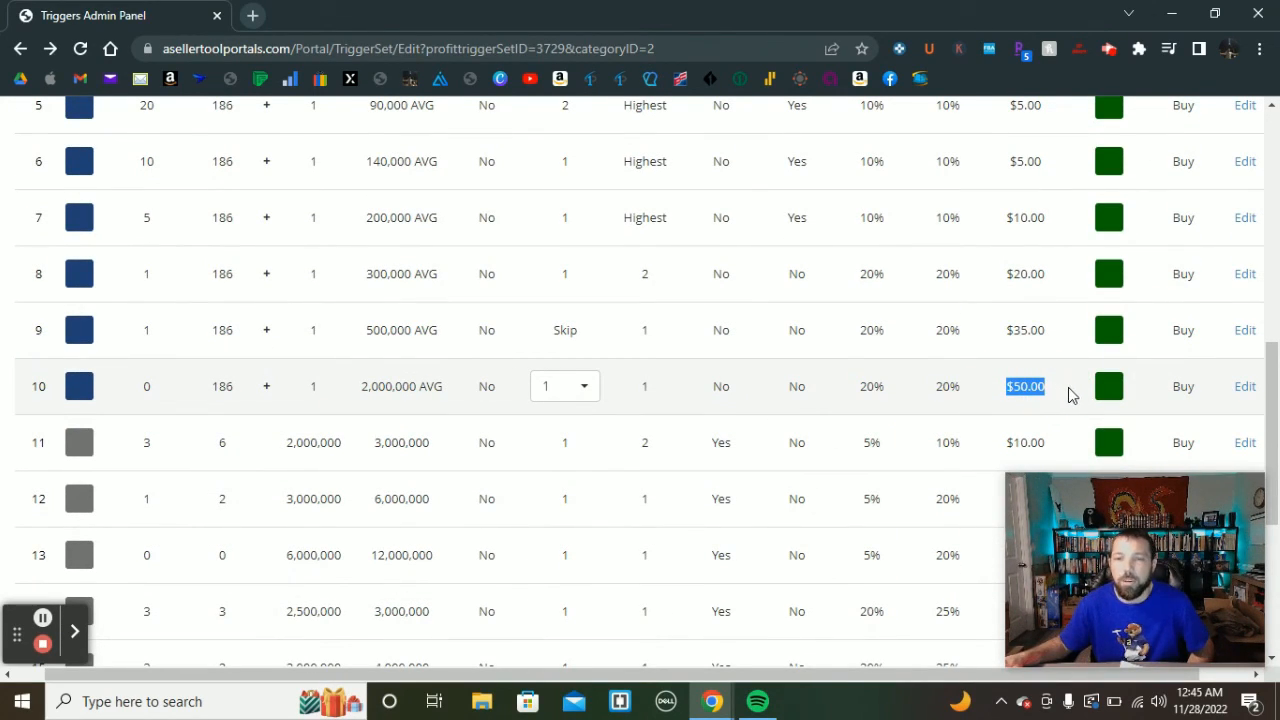